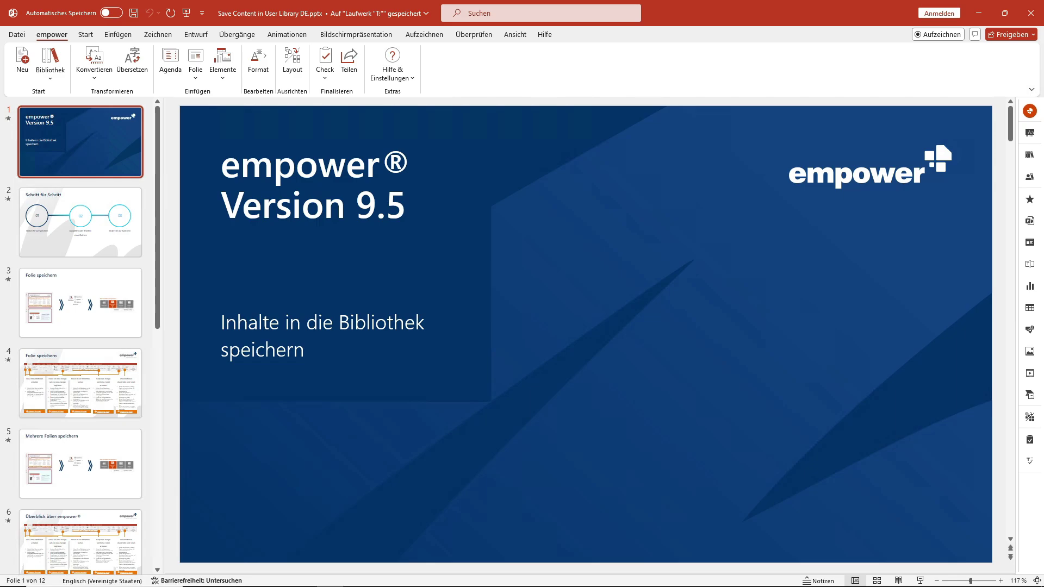
Go to slide 2, 'Schritt für Schritt', showing the three numbered steps.
click(91, 251)
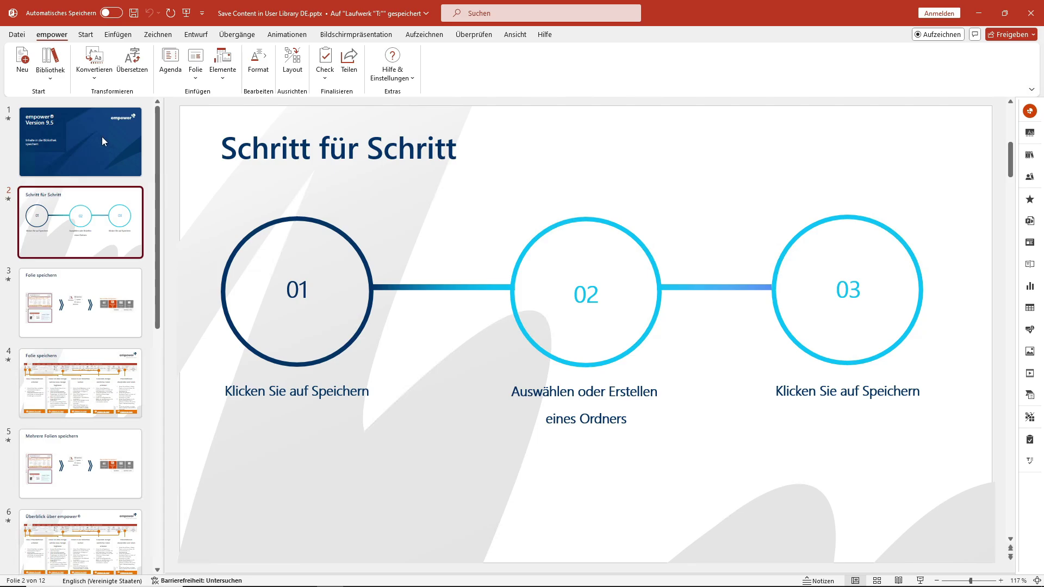
Select slide 3 and start the empower library Speichern unter for it as 'Folie speichern'.
click(57, 81)
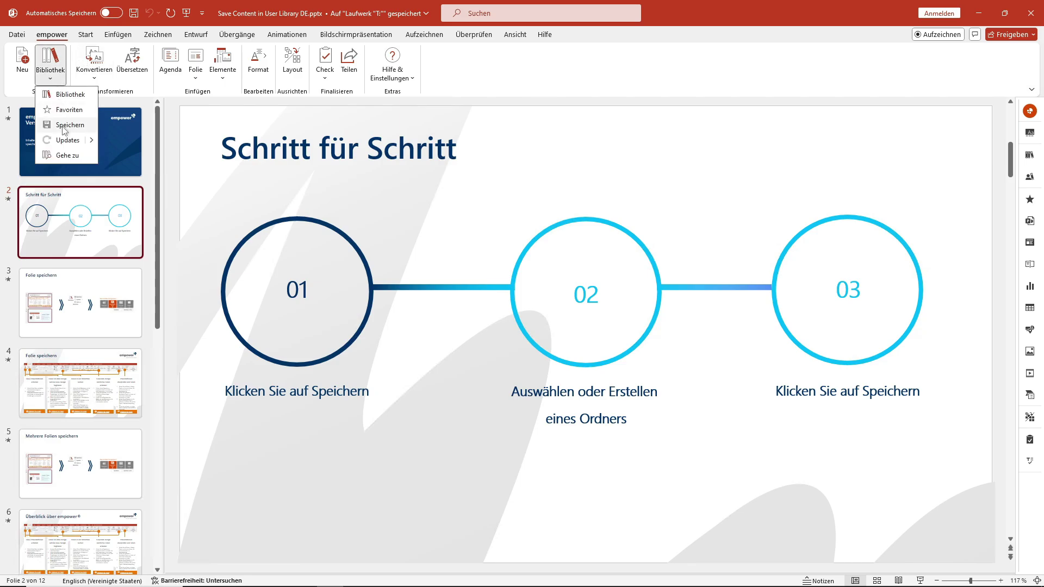
click(119, 310)
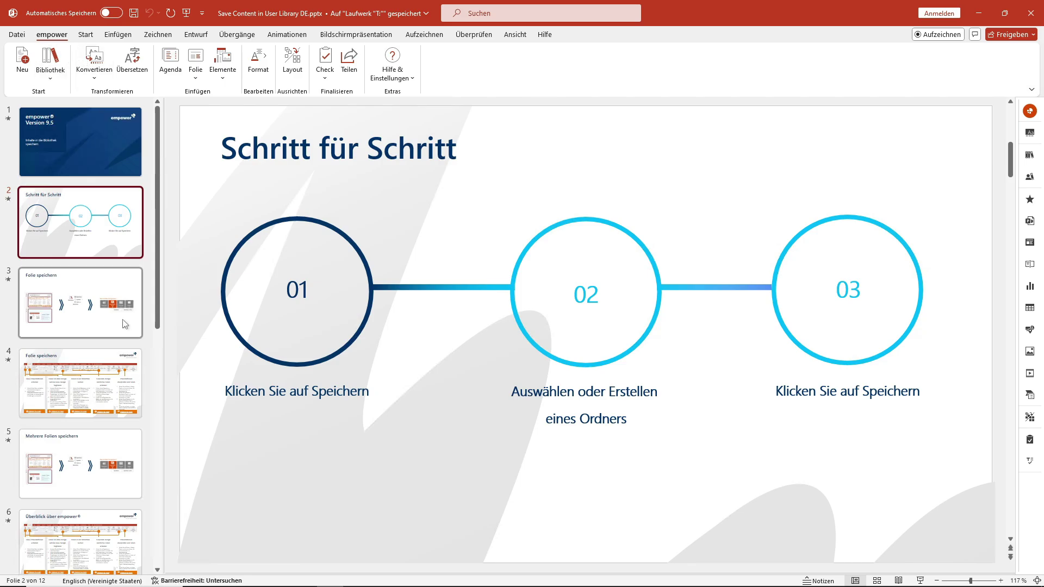
click(120, 308)
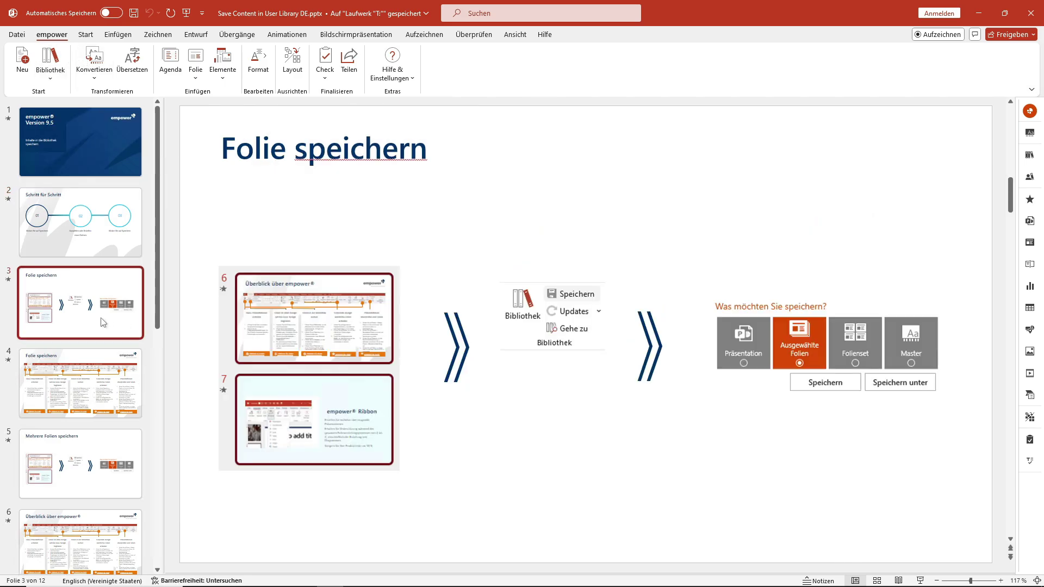
click(50, 79)
click(68, 123)
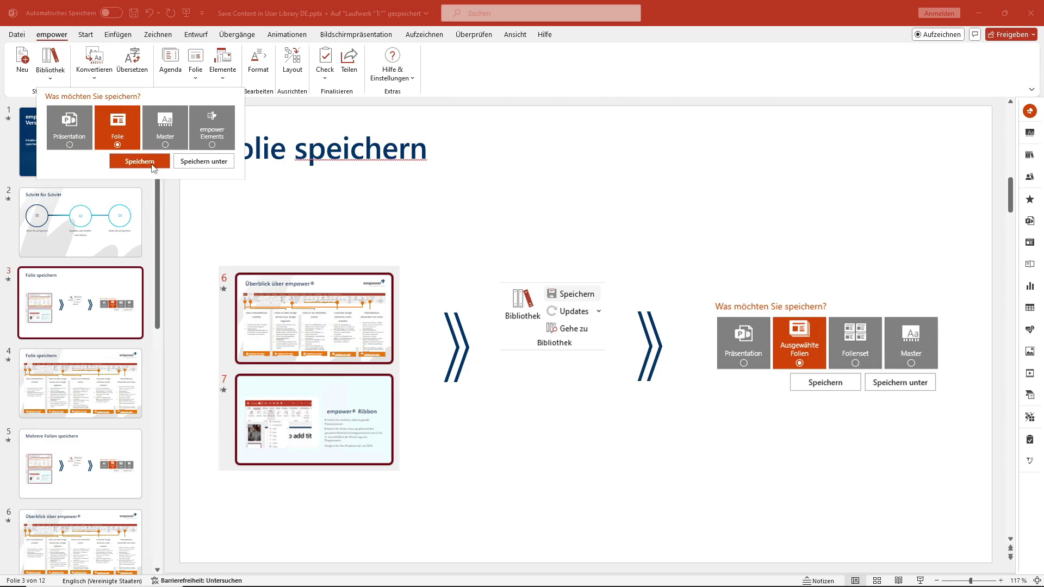
click(212, 161)
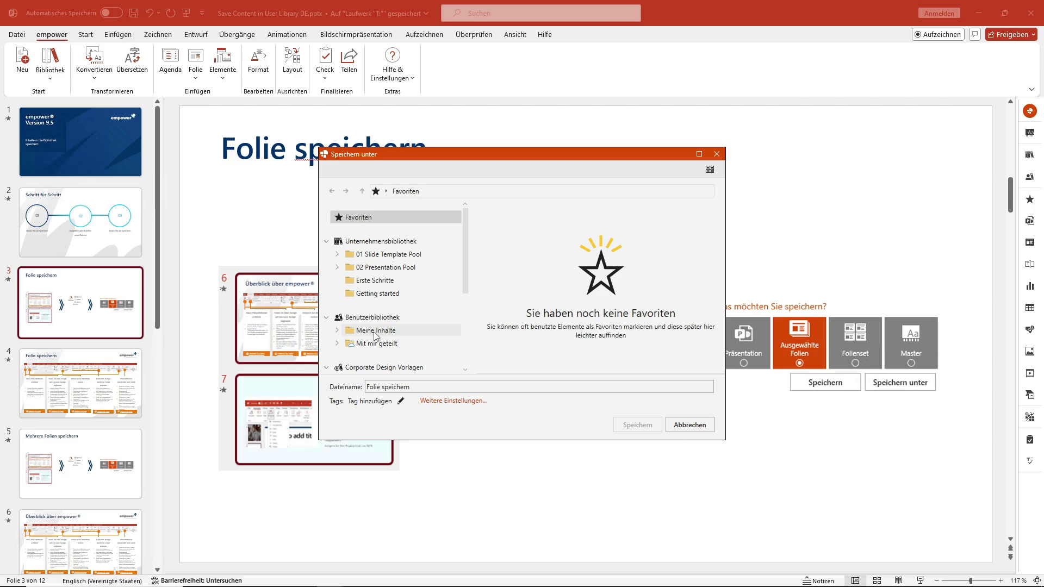
Browse the save dialog to Meine Inhalte > Tutorials, dismissing the folder context menu.
click(375, 331)
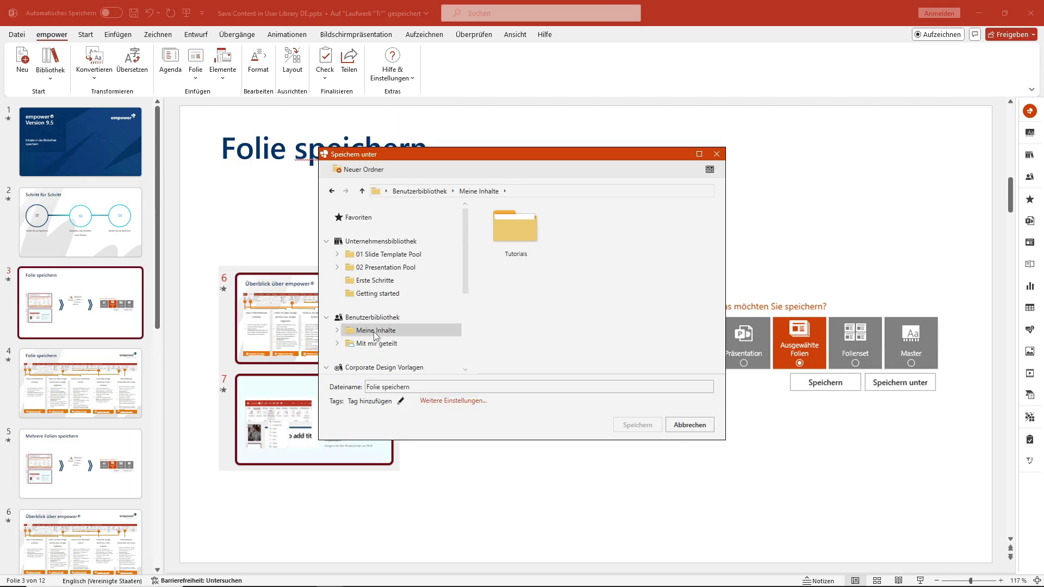
double_click(531, 224)
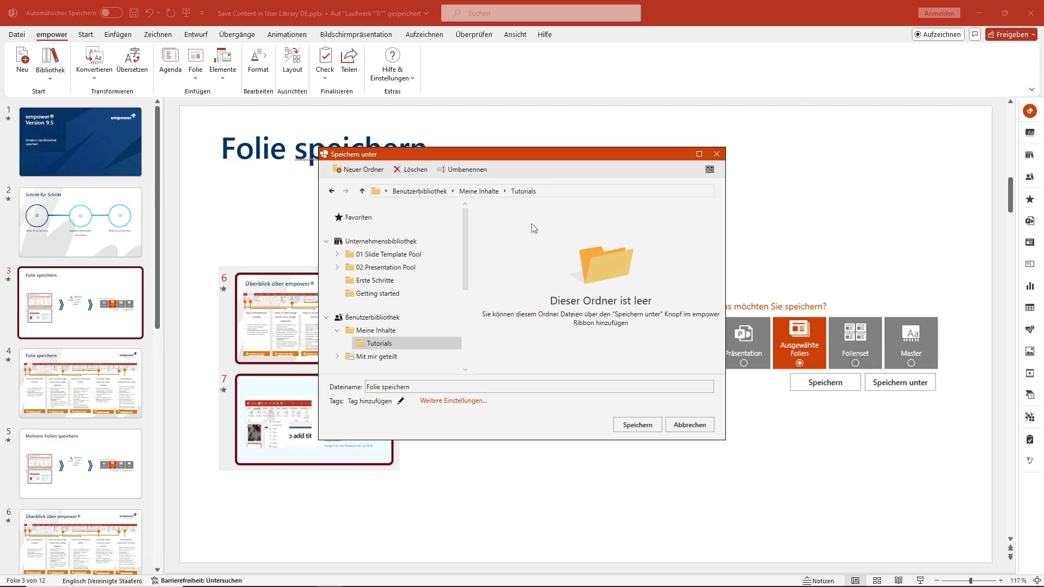
right_click(397, 350)
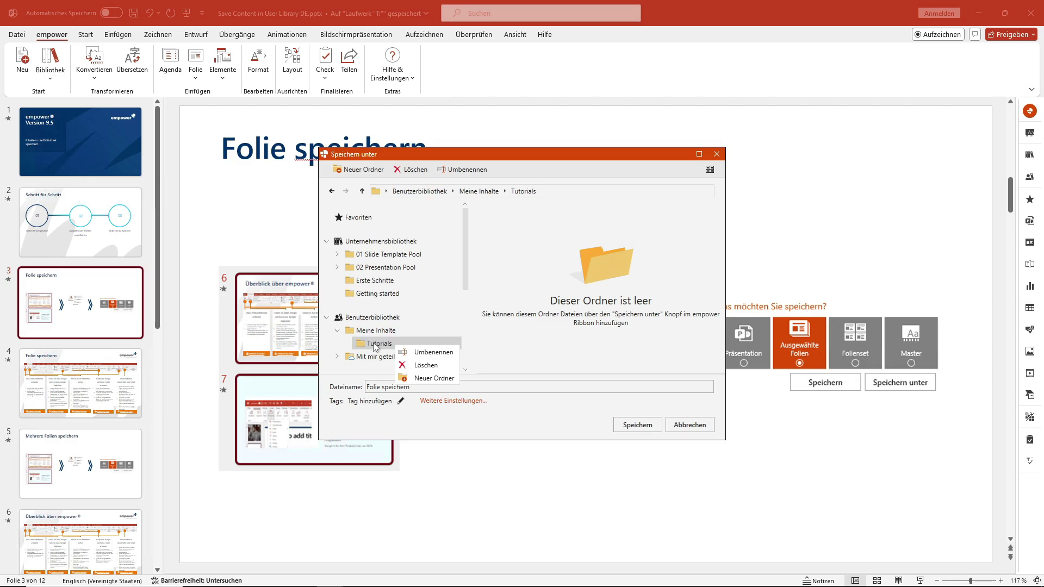
key(Escape)
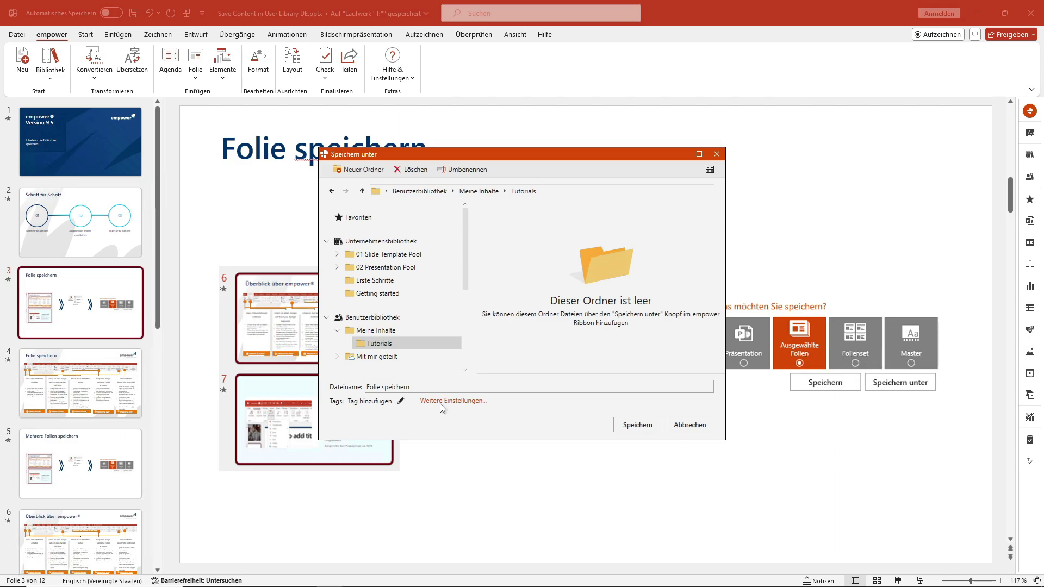
Expand Weitere Einstellungen in the Speichern unter dialog.
click(444, 404)
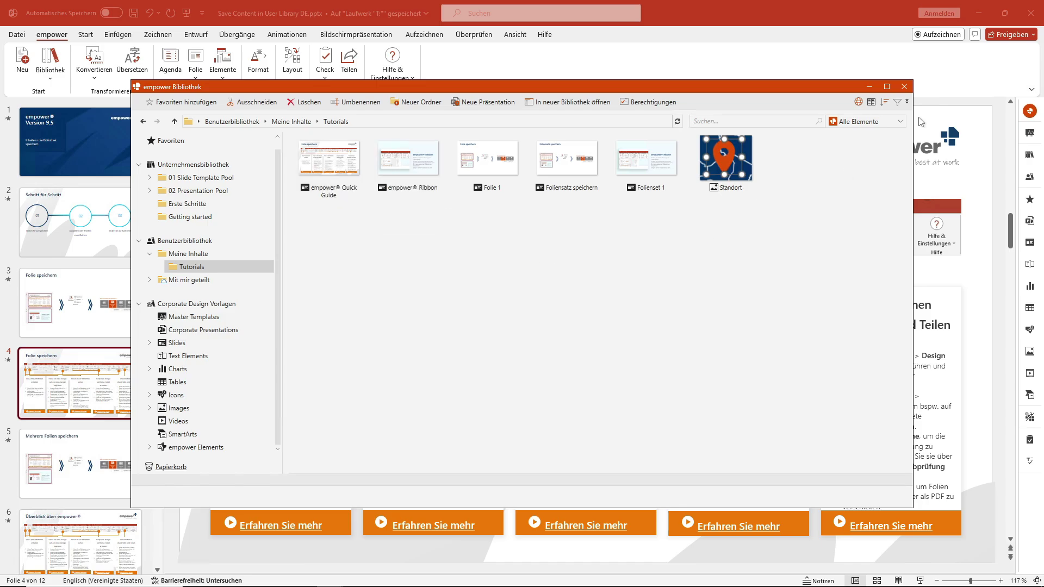
Collapse the extra settings and change the file name from 'Folie speichern' to 'Folie 1'.
click(903, 86)
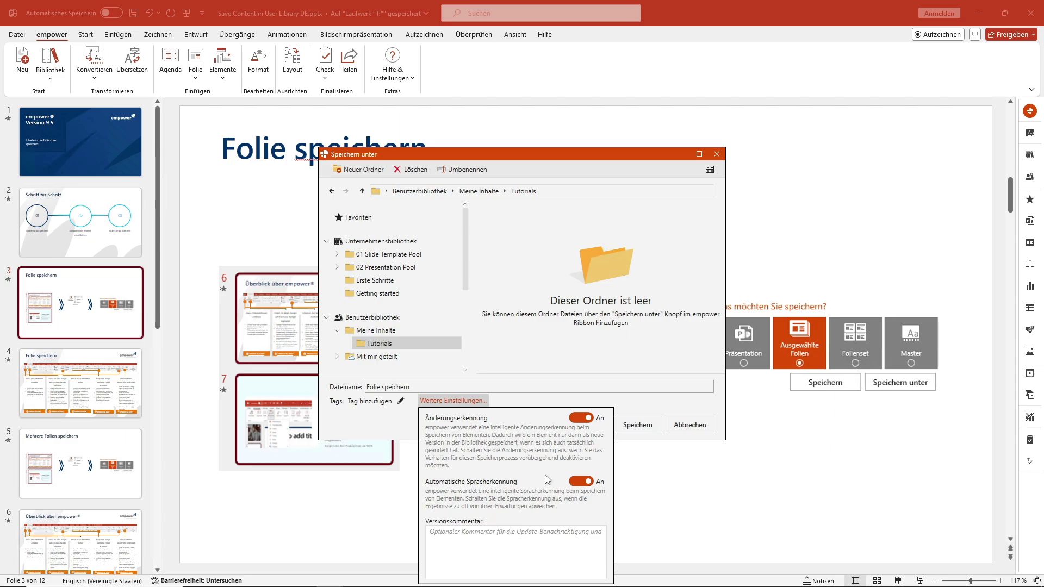
click(435, 386)
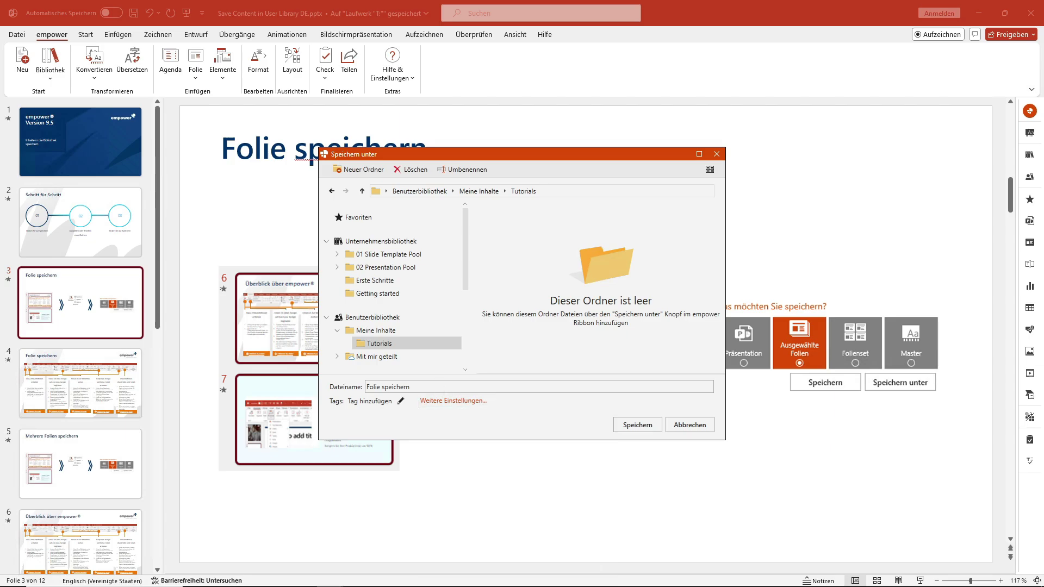
key(ctrl+shift+Left)
key(BackSpace)
Save the slide as 'Folie 1' in Tutorials, then select the location pin icon on slide 9.
click(629, 425)
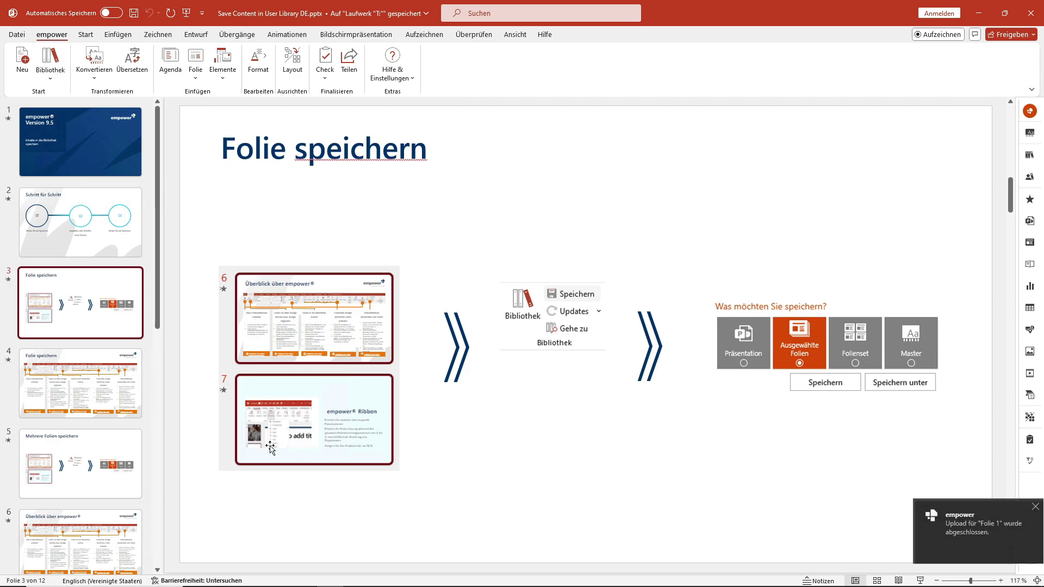
click(115, 409)
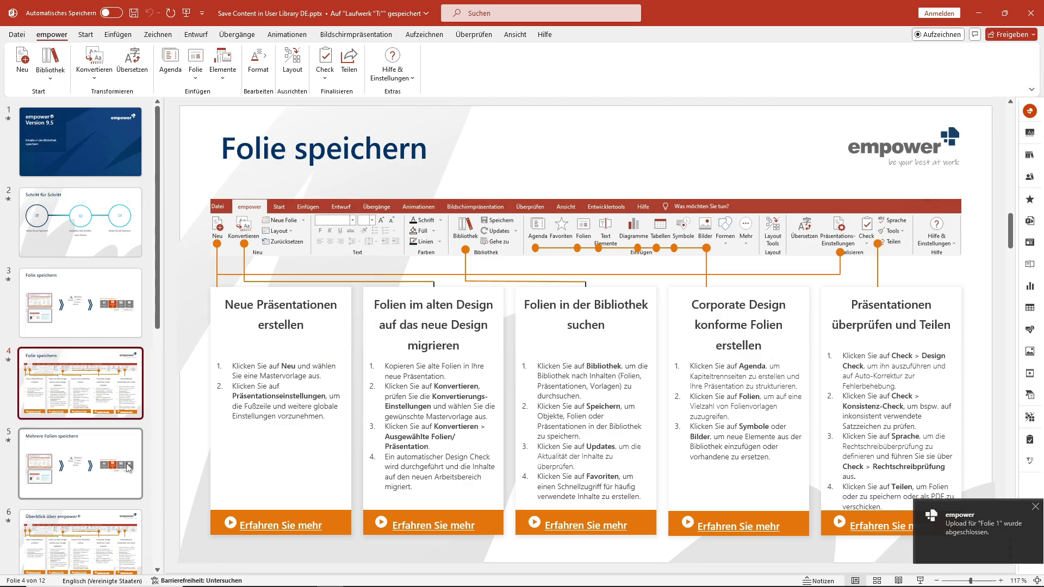
scroll(128, 468, down, 3)
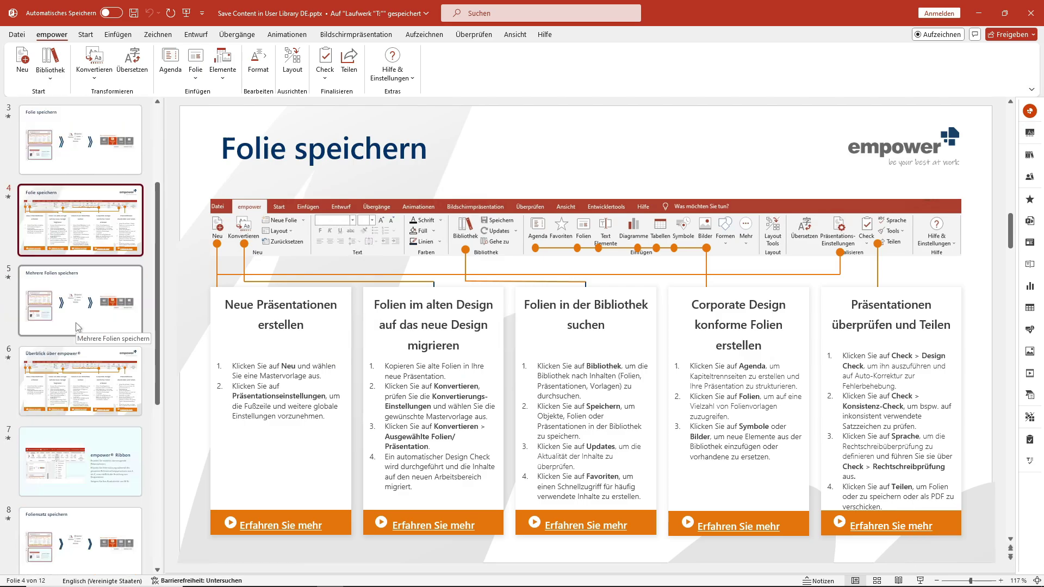
scroll(83, 500, down, 5)
click(81, 337)
click(328, 252)
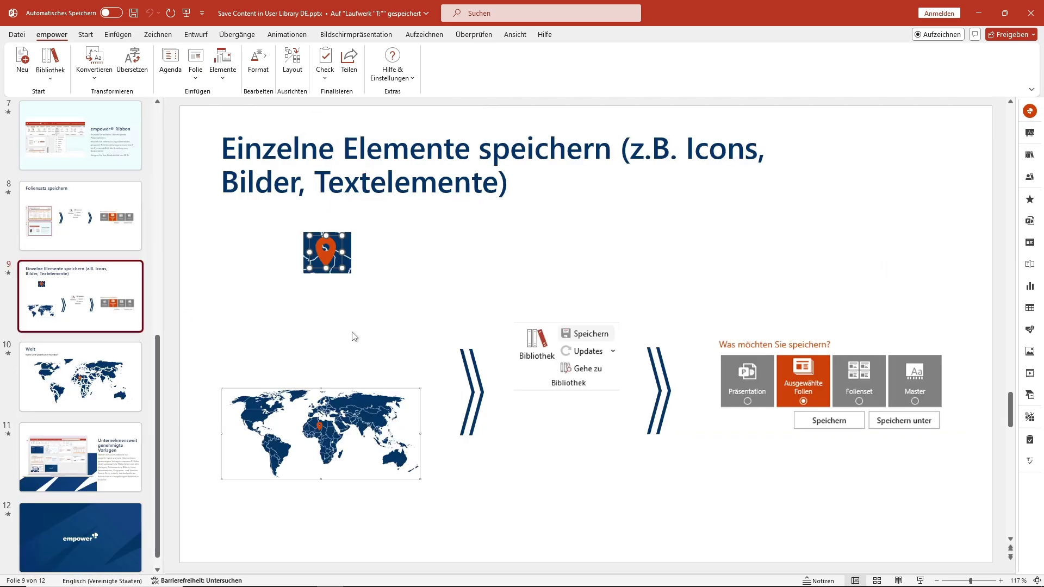
Save the selected location pin icon as 'Standort' in Meine Inhalte > Tutorials.
click(329, 254)
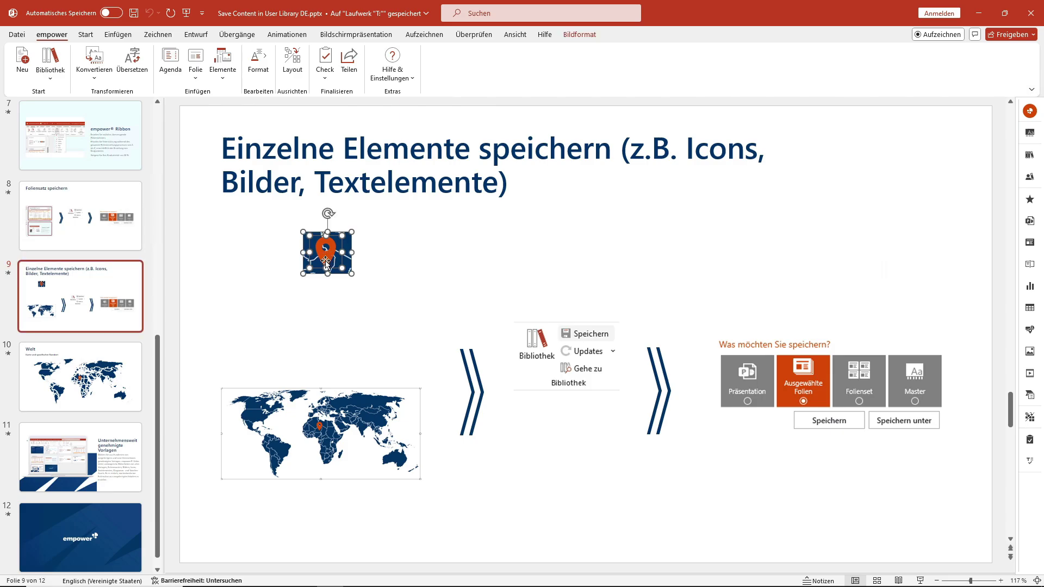
click(54, 79)
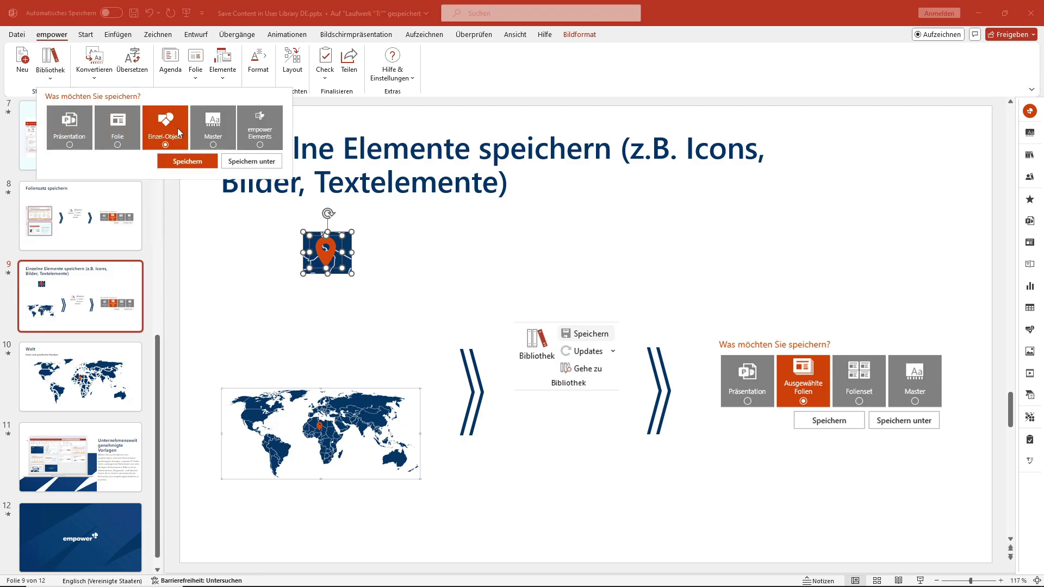
click(255, 163)
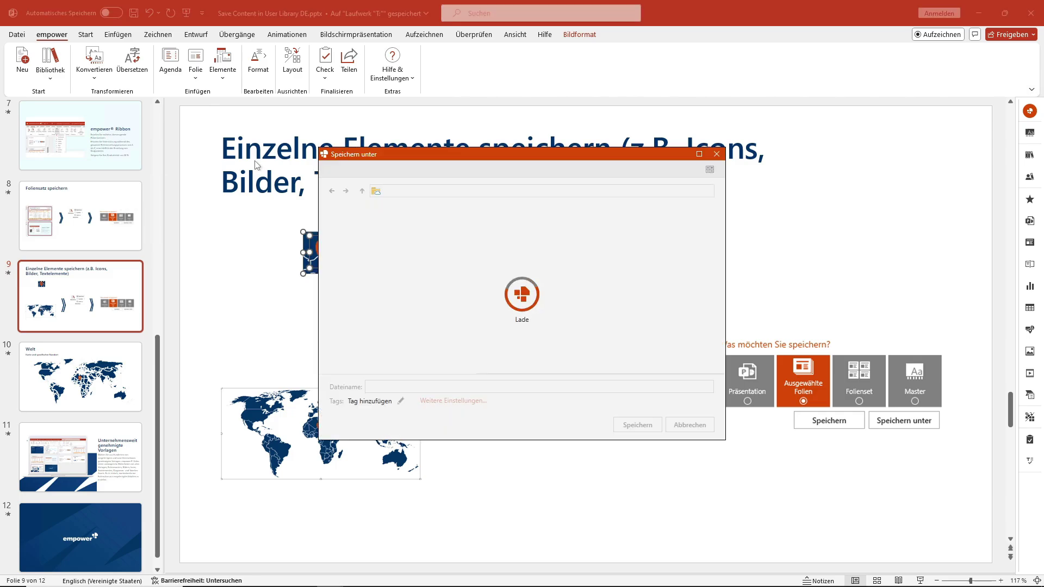
click(388, 332)
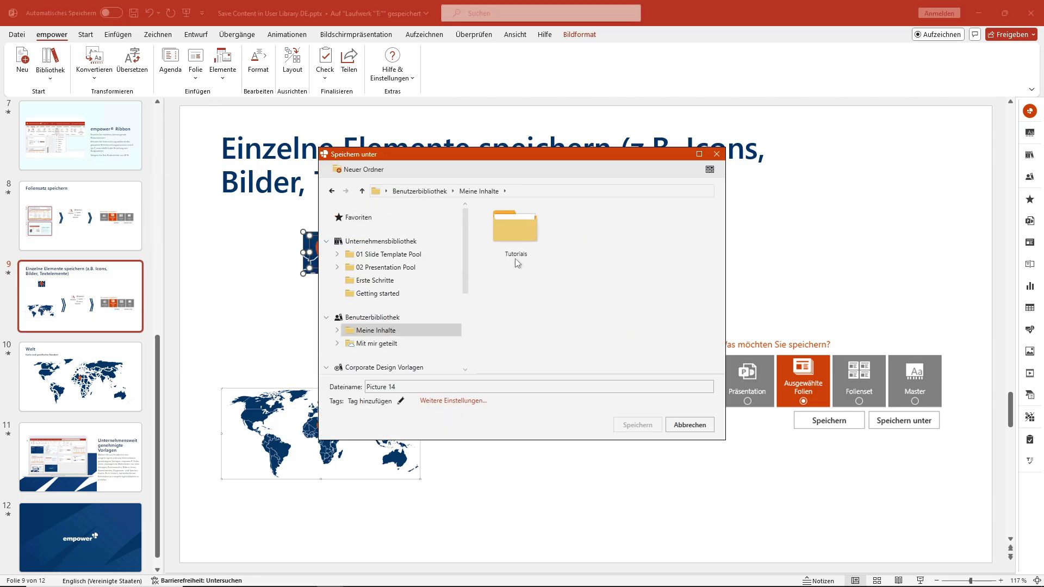
double_click(528, 227)
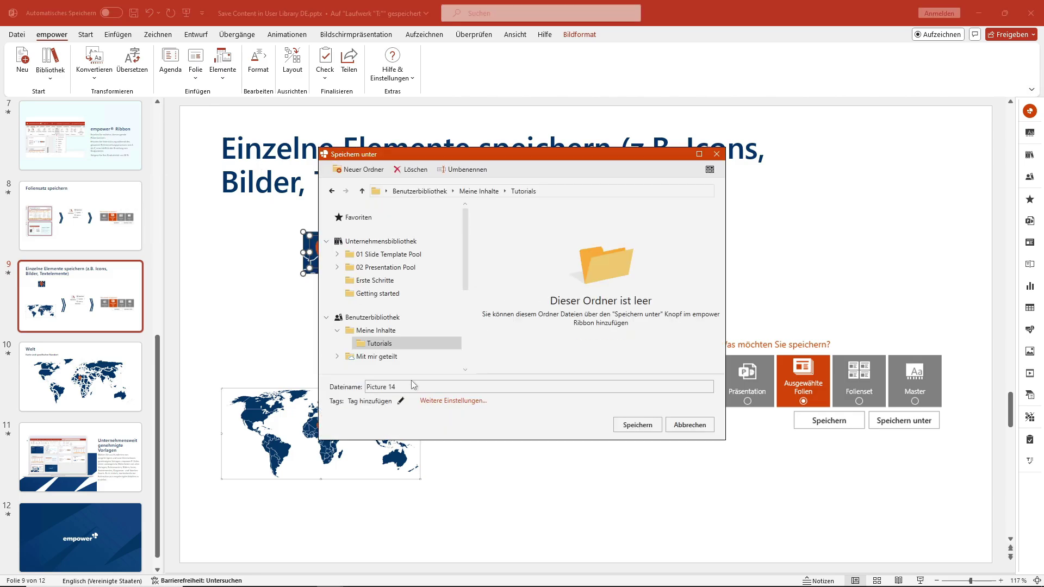
drag(403, 387, 300, 393)
text(Standort)
click(637, 425)
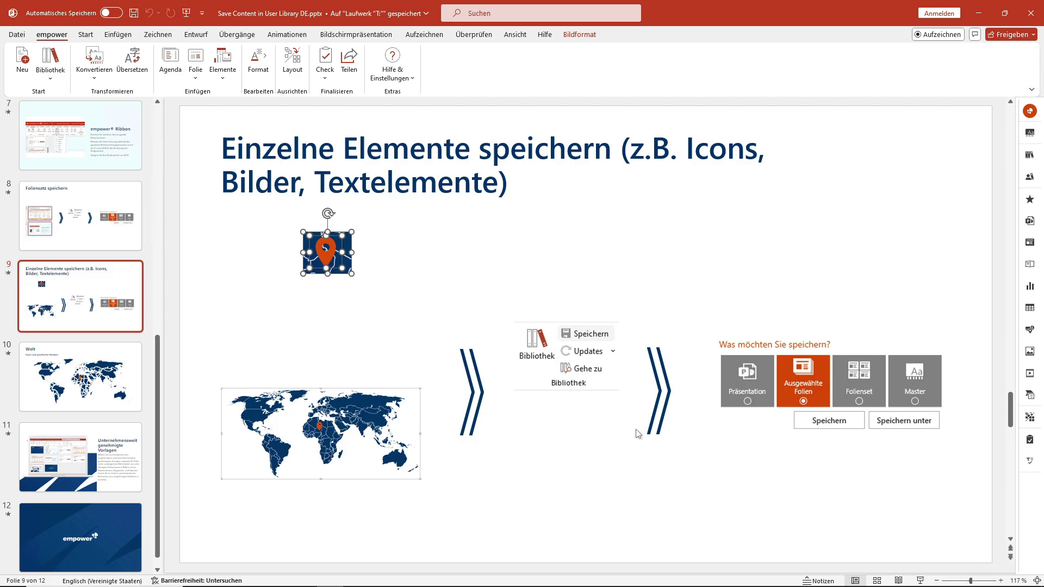
Select the world map on slide 10, Welt.
click(561, 472)
click(343, 443)
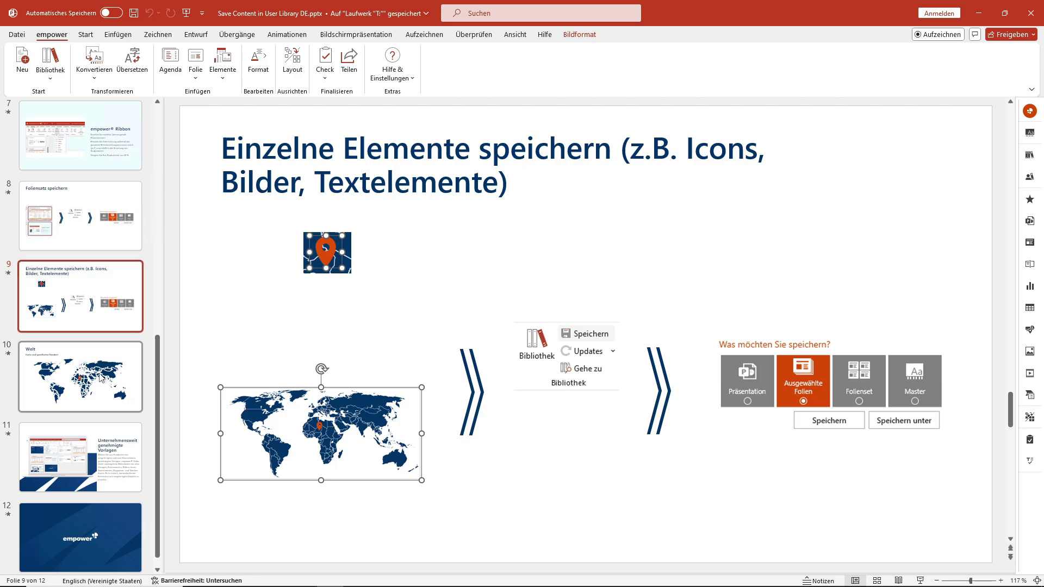
click(82, 375)
click(365, 274)
Start saving the map to Meine Inhalte > Tutorials, toggling the grey preview background on and off.
click(50, 62)
click(70, 109)
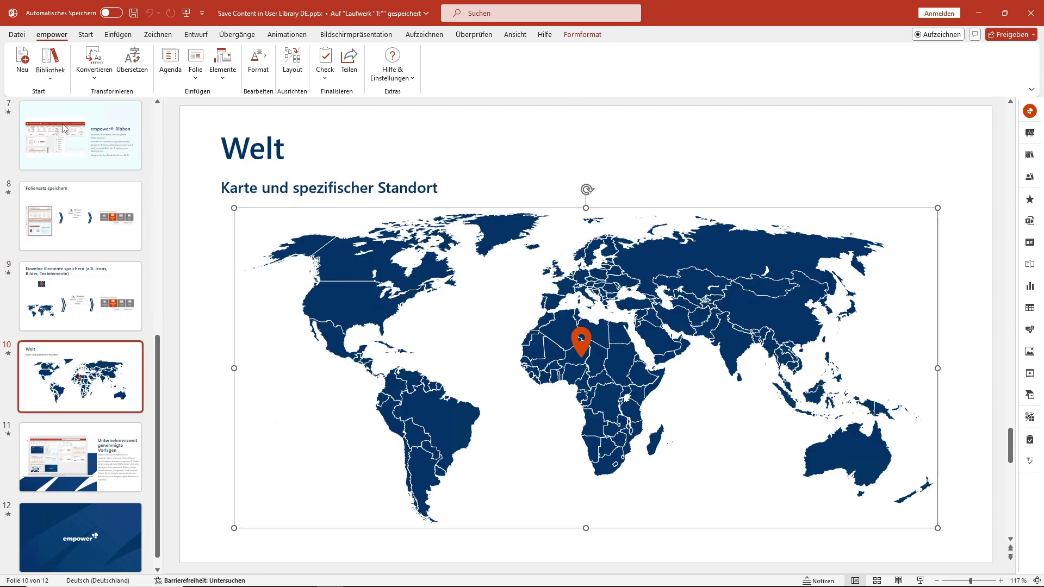
click(165, 127)
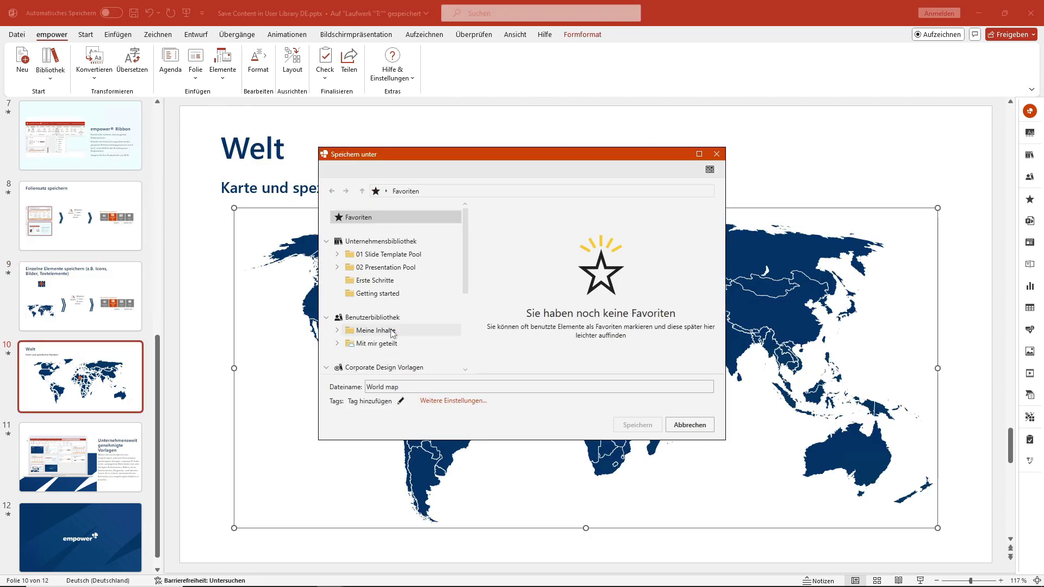
click(375, 330)
double_click(516, 224)
click(455, 401)
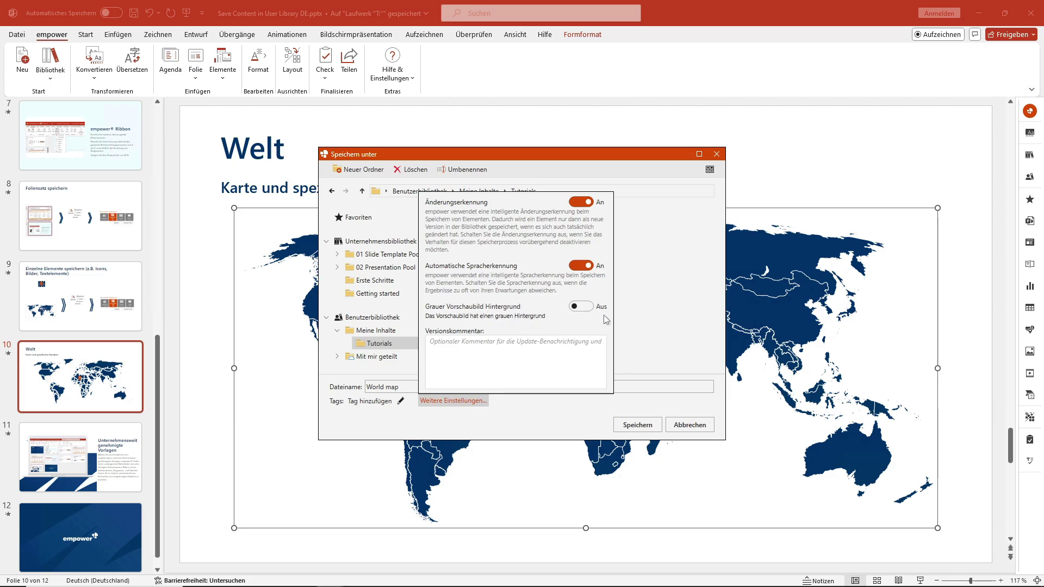
click(584, 307)
click(607, 317)
Cancel the map save and go to slide 8, Foliensatz speichern.
click(717, 154)
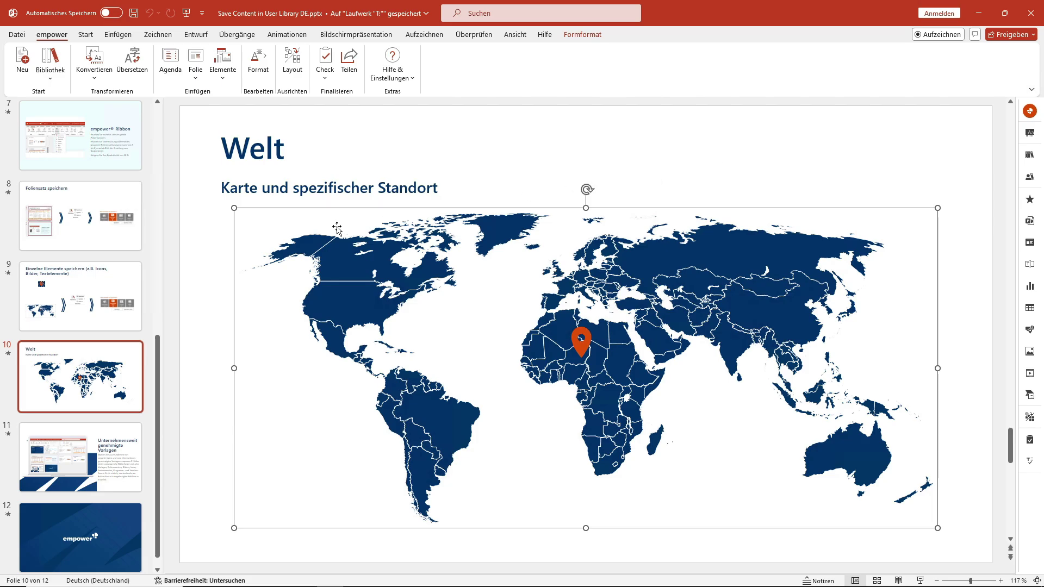
scroll(116, 283, up, 3)
click(107, 389)
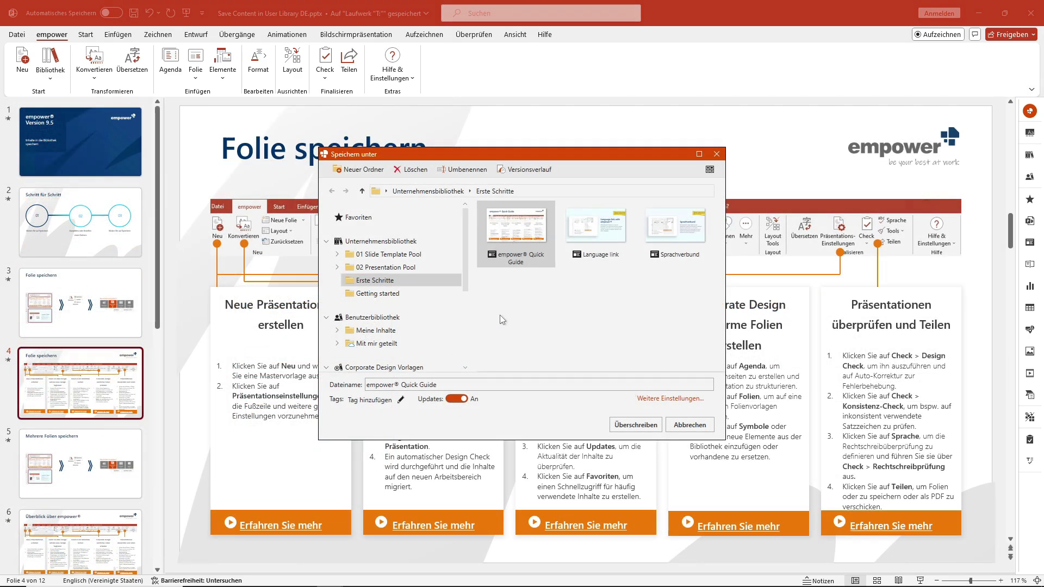
Overwrite the empower® Quick Guide entry with updates left on, then show the empower® Ribbon slide.
click(456, 399)
click(451, 400)
click(634, 426)
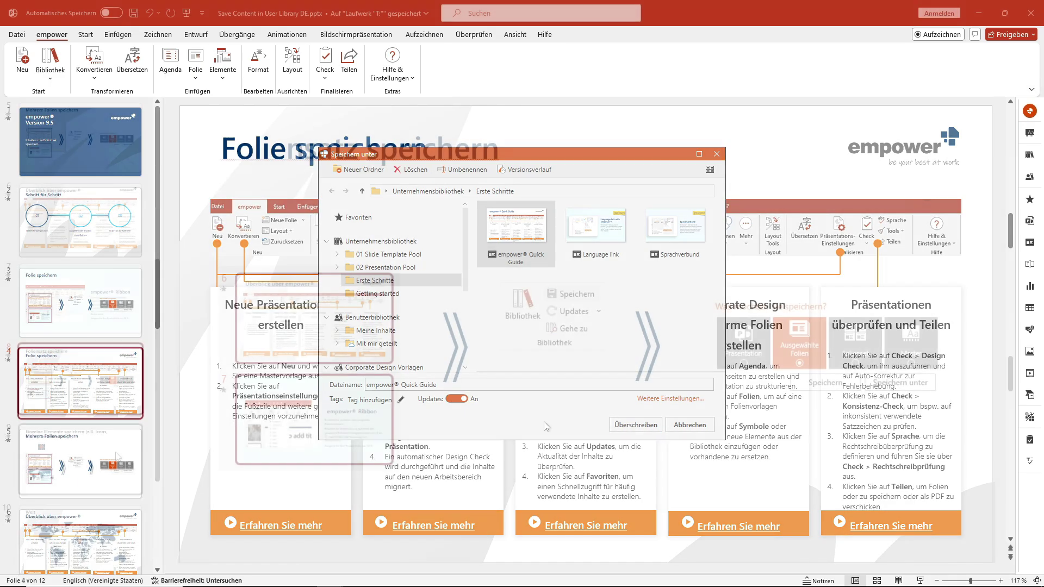
click(109, 321)
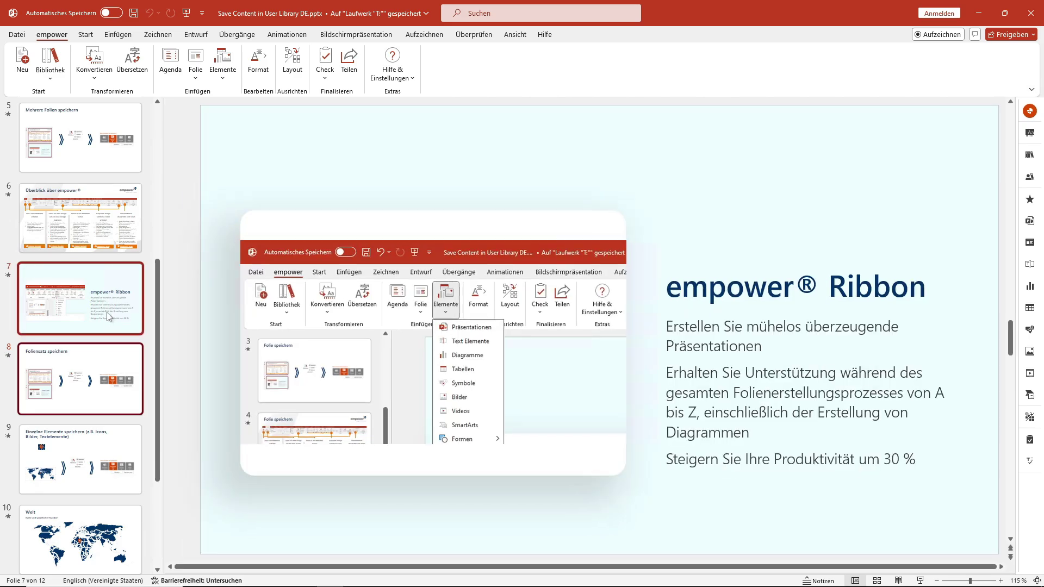
Save the selected slides as 'Ausgewählte Folien' into Meine Inhalte > Tutorials.
click(50, 71)
click(68, 126)
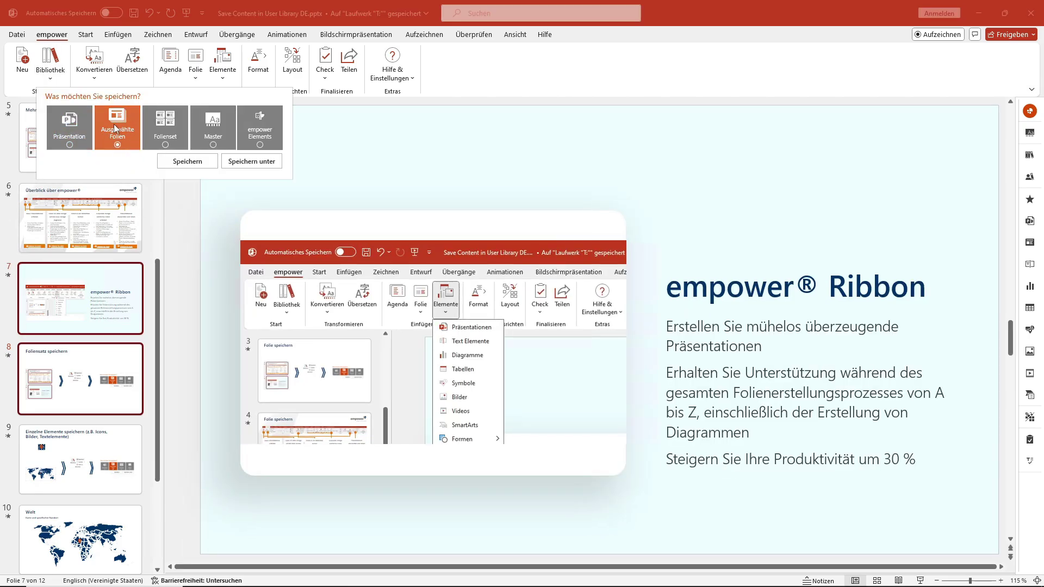
click(251, 161)
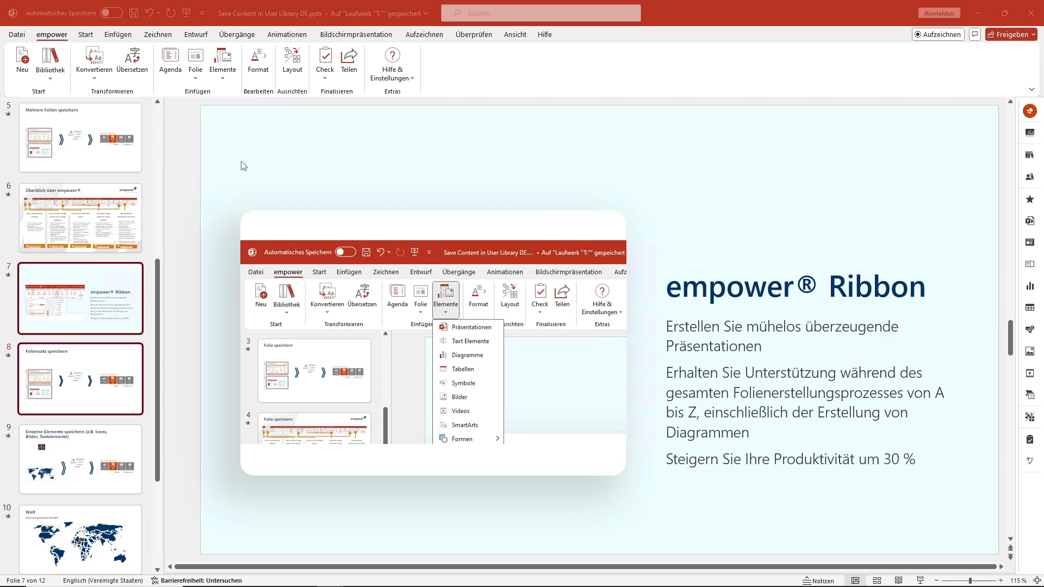
click(380, 331)
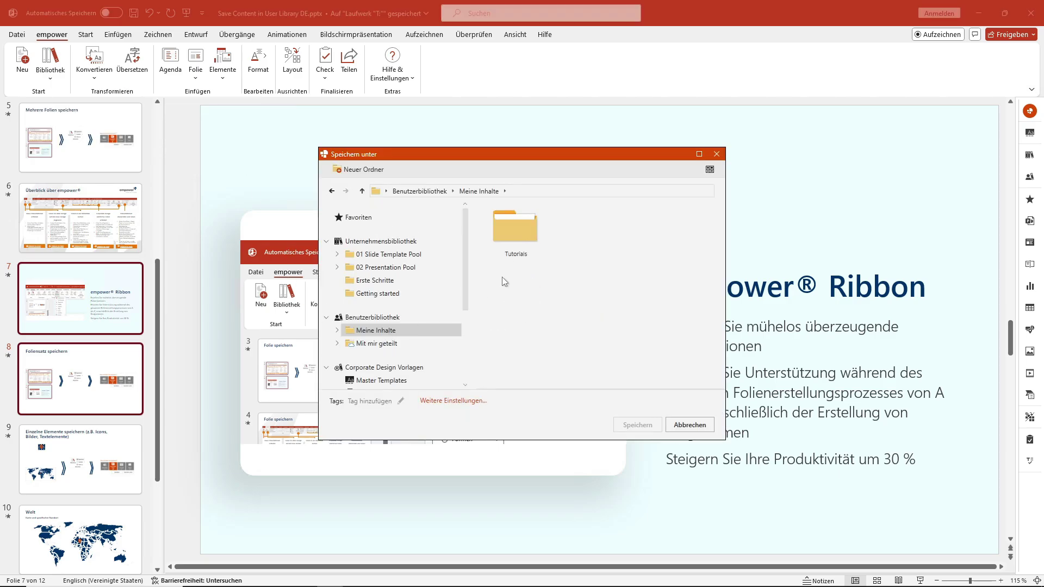
double_click(526, 242)
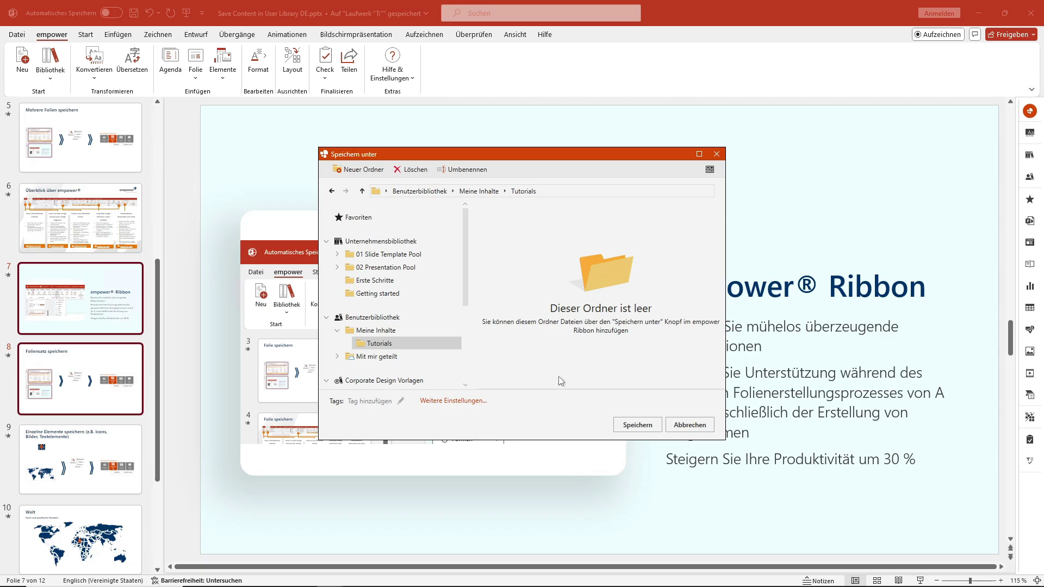
click(634, 427)
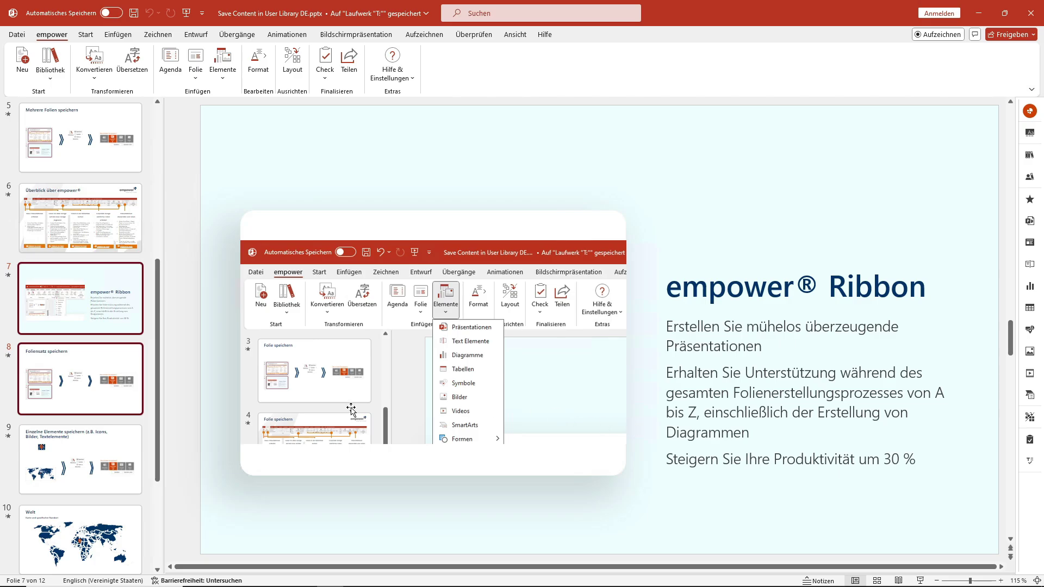
Choose to save the whole slide set (Foliensatz) to the empower library.
click(50, 63)
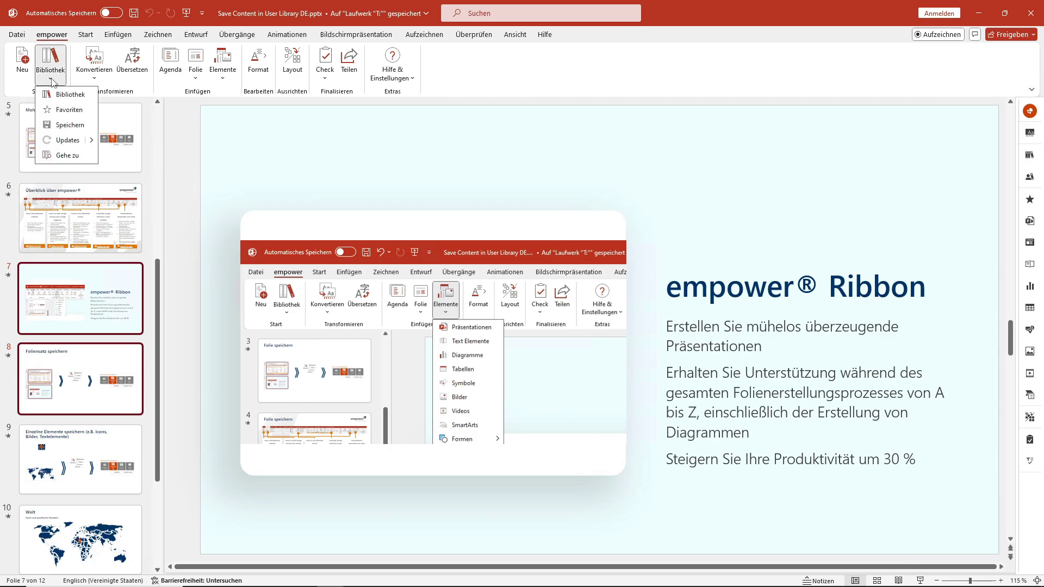
click(70, 126)
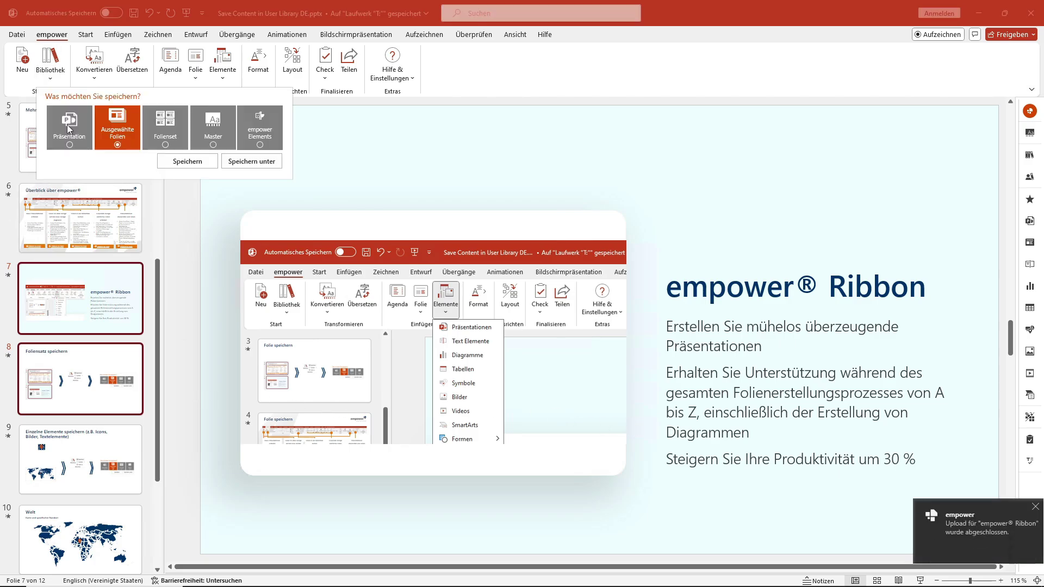
click(174, 137)
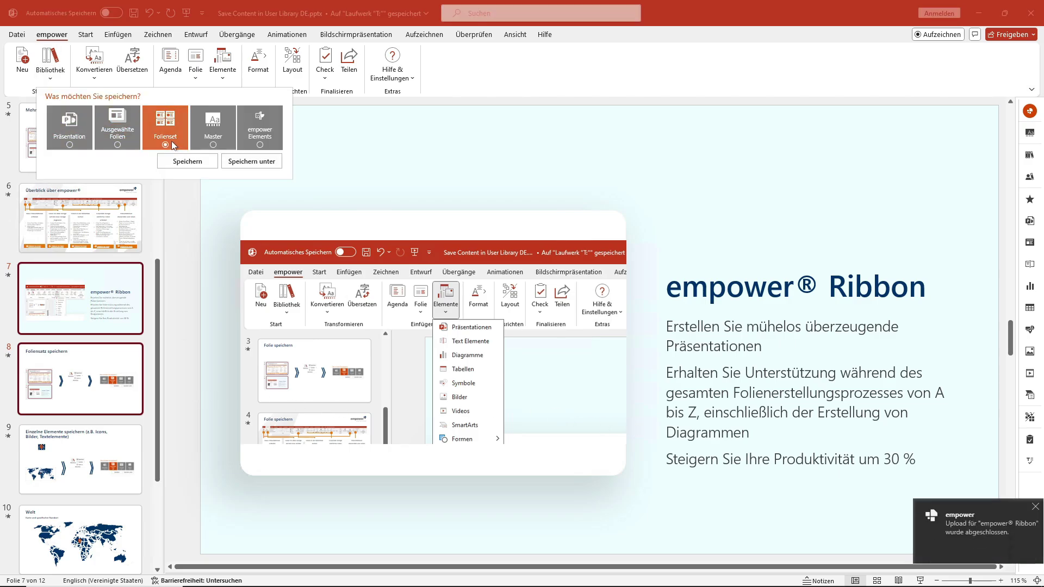
Set the destination to Meine Inhalte > Tutorials and enter the name 'Folienset 1'.
click(251, 162)
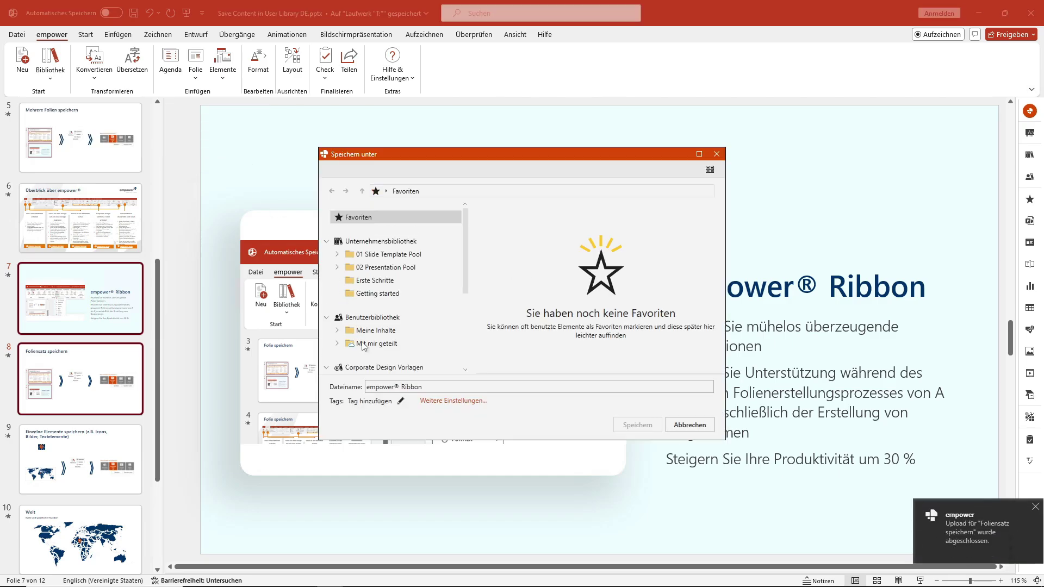
click(377, 331)
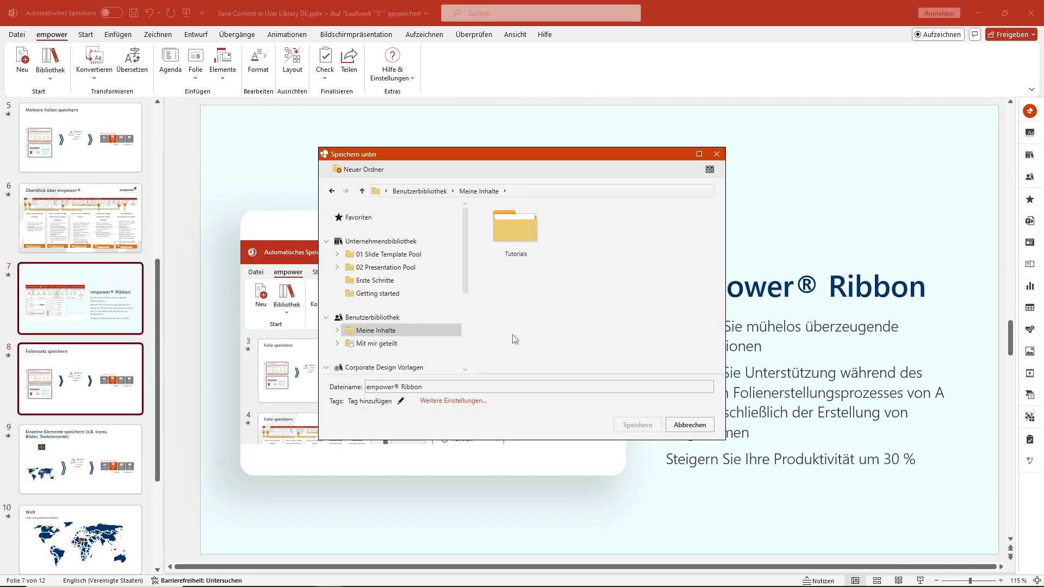
double_click(531, 231)
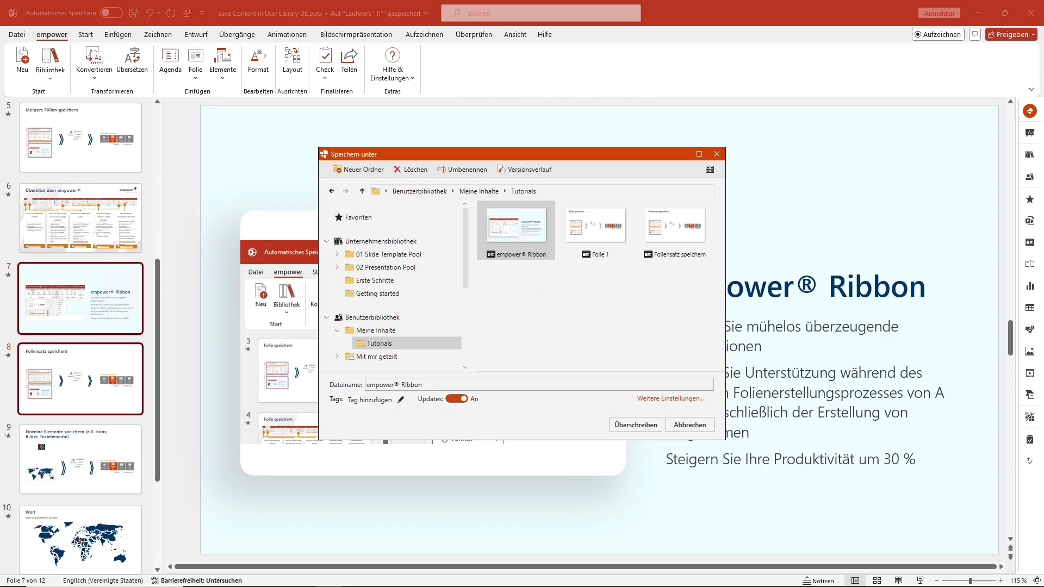
text(Fol)
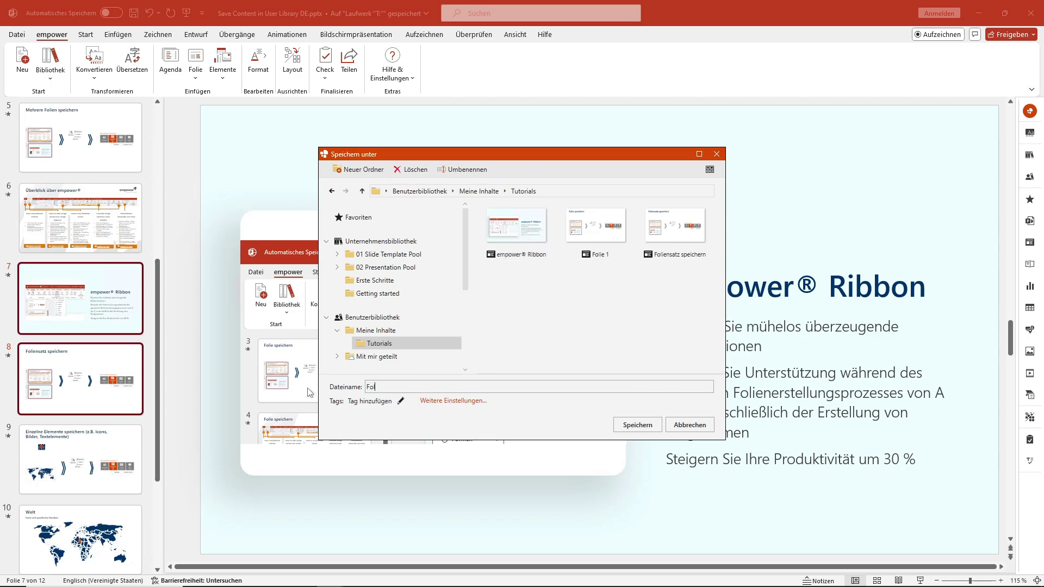
text(iens)
text(et)
text( ^1)
Save the slide set as Folienset 1 in Tutorials and scroll the thumbnails back toward the top.
click(638, 427)
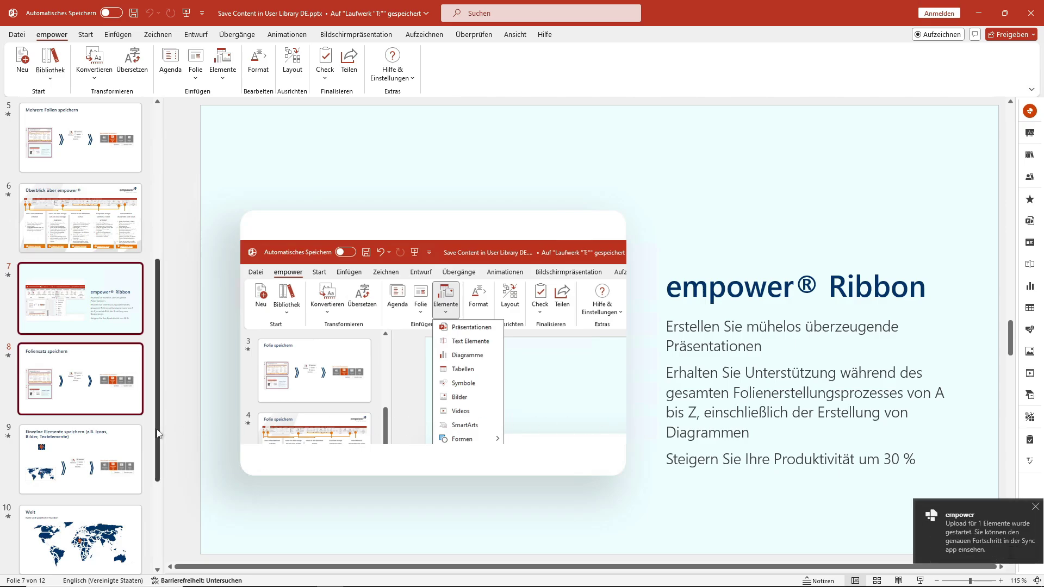
drag(157, 433, 158, 512)
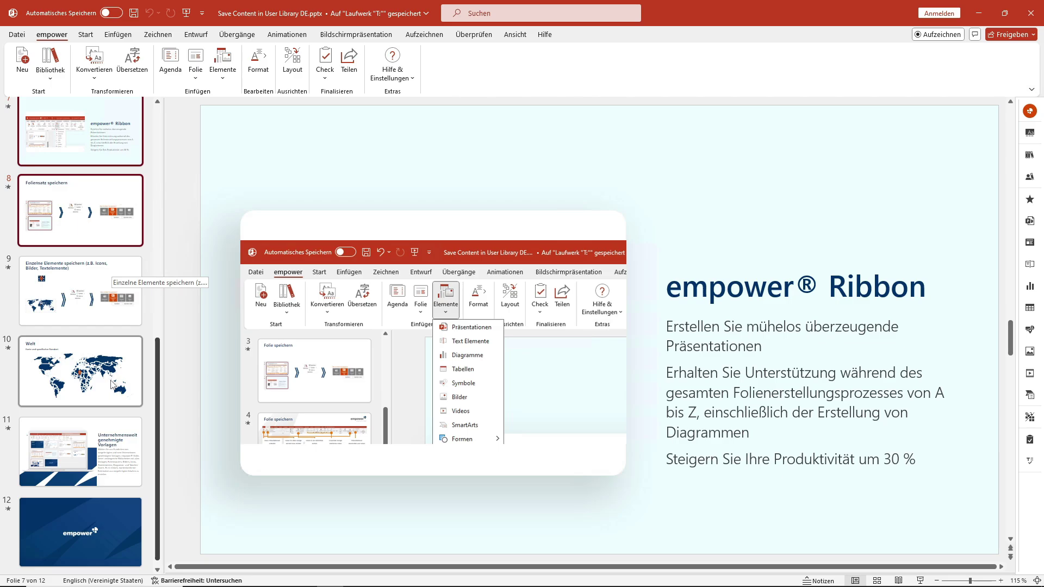
scroll(87, 353, up, 10)
click(81, 223)
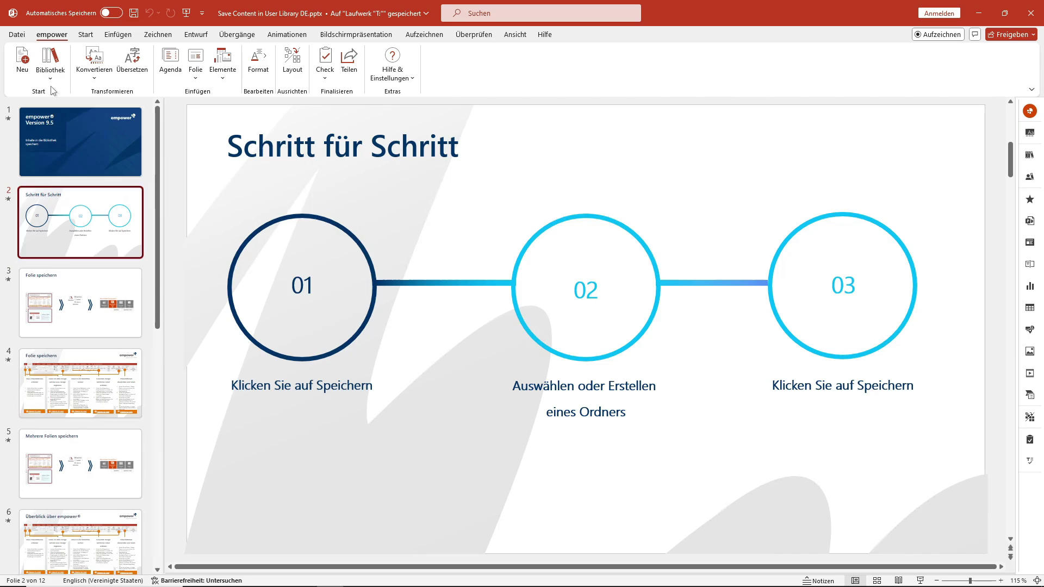
click(50, 71)
click(65, 124)
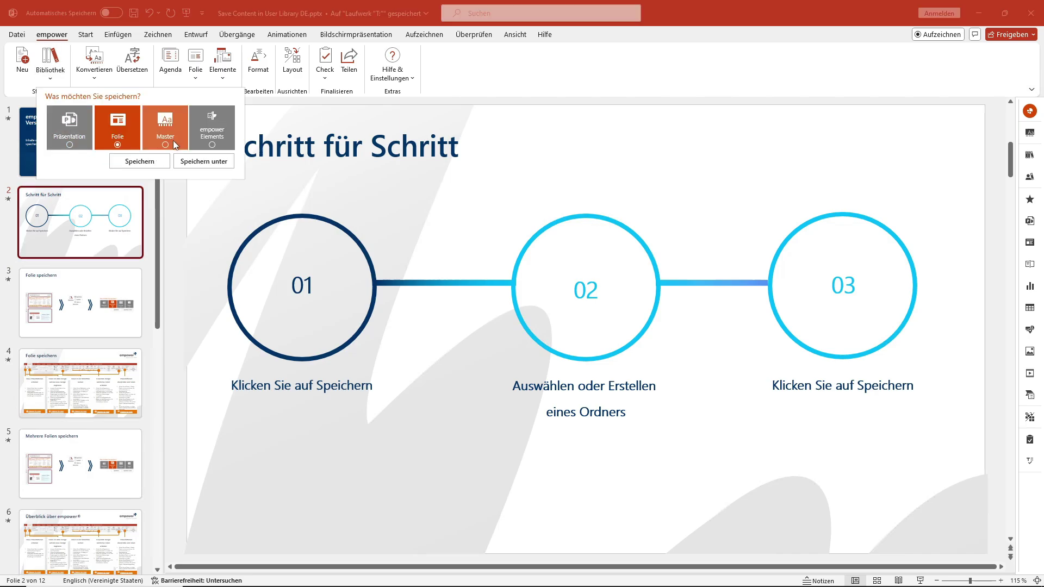
click(200, 164)
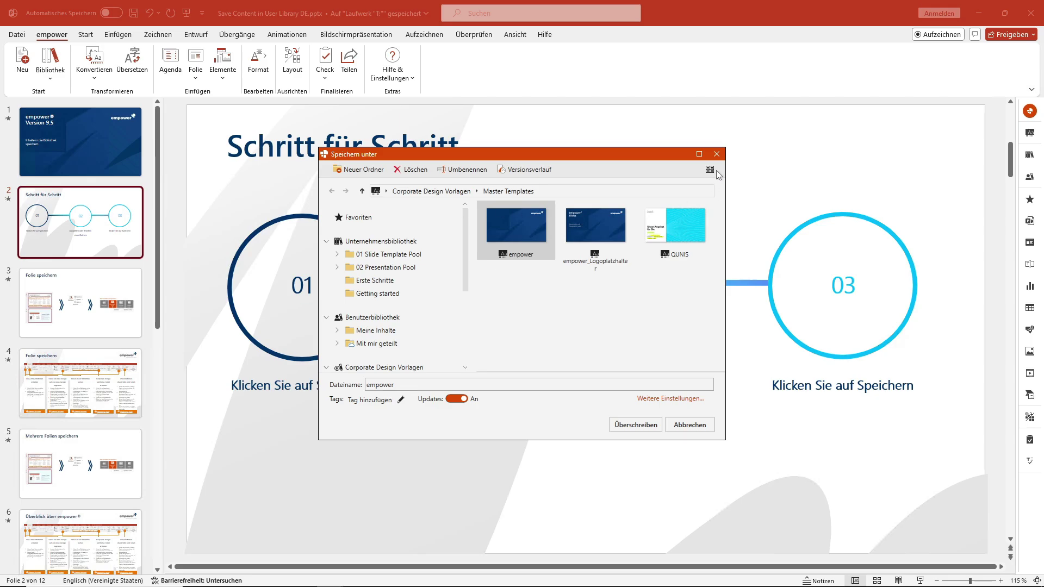
click(716, 154)
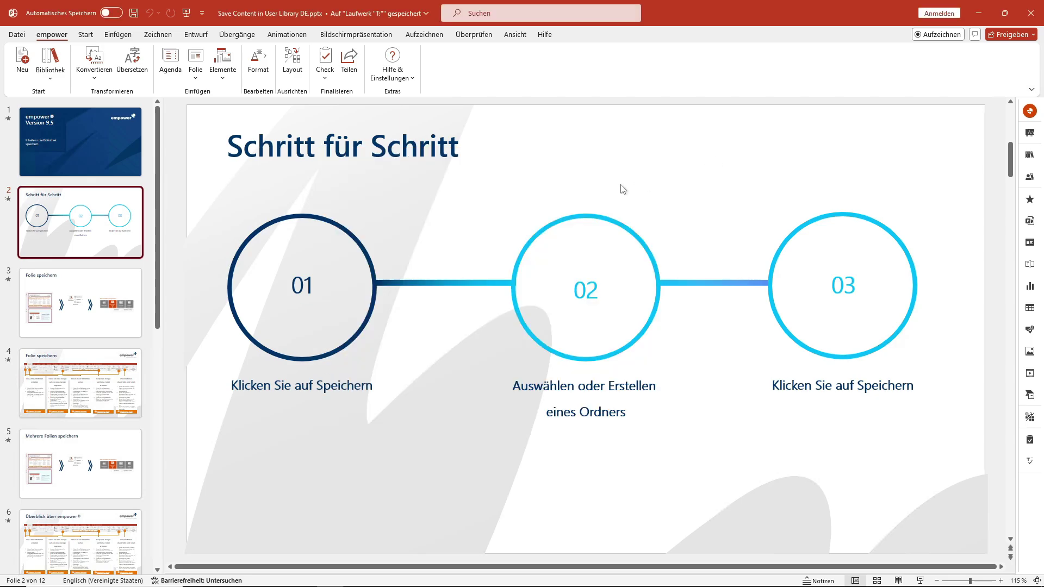
Step back from slide 11 to the Welt map on slide 10 and select its orange location pin.
scroll(72, 422, down, 3)
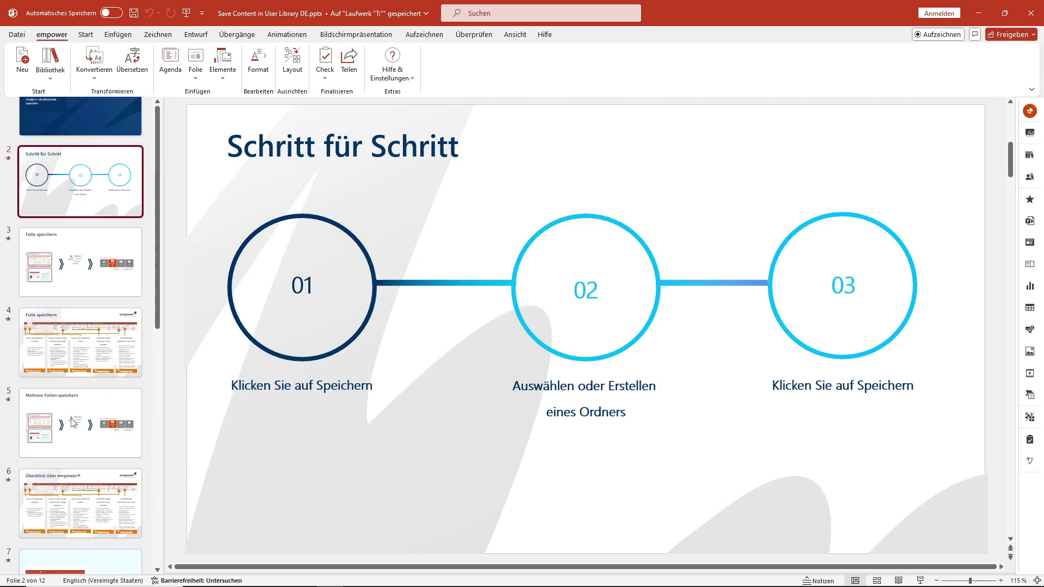
scroll(72, 422, down, 3)
scroll(73, 422, down, 2)
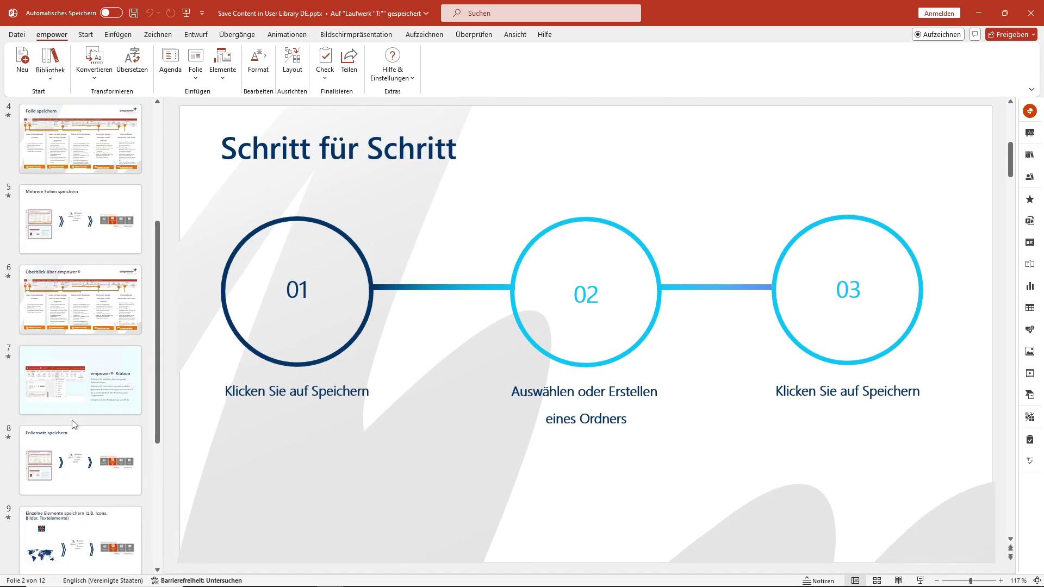
scroll(74, 422, down, 3)
scroll(75, 423, down, 1)
scroll(74, 423, down, 1)
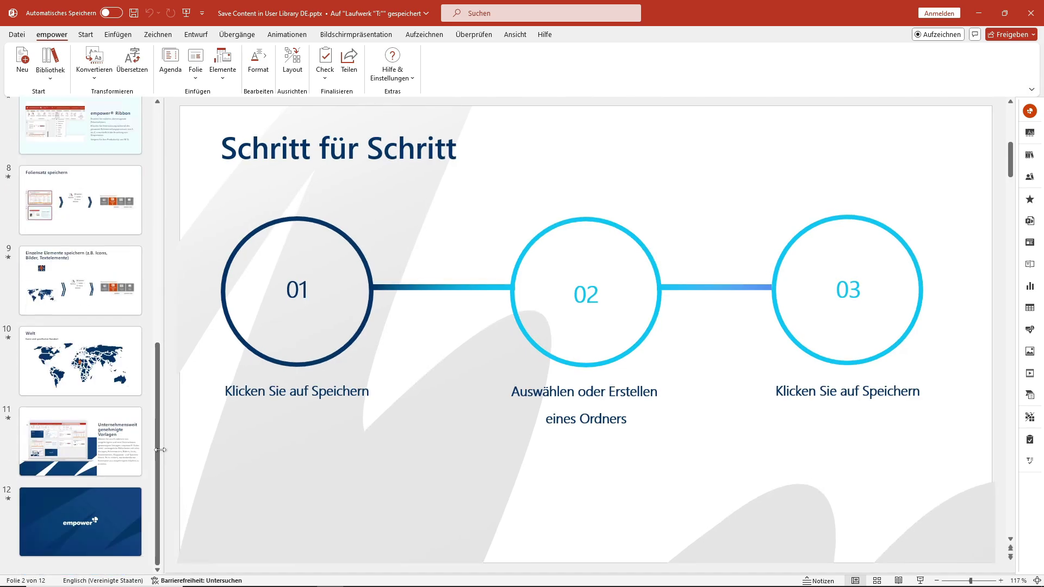
click(118, 458)
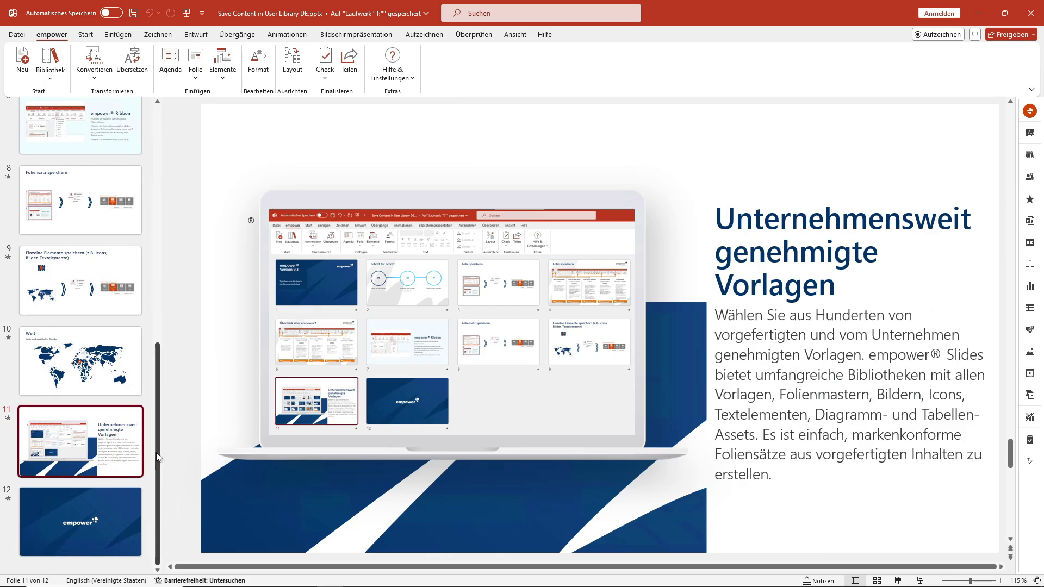
key(Up)
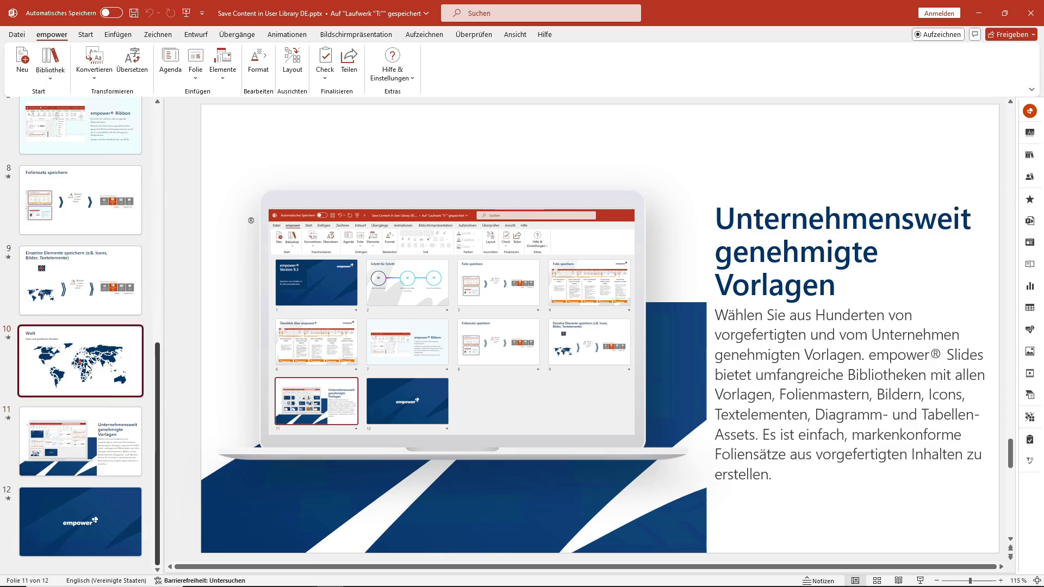
click(581, 338)
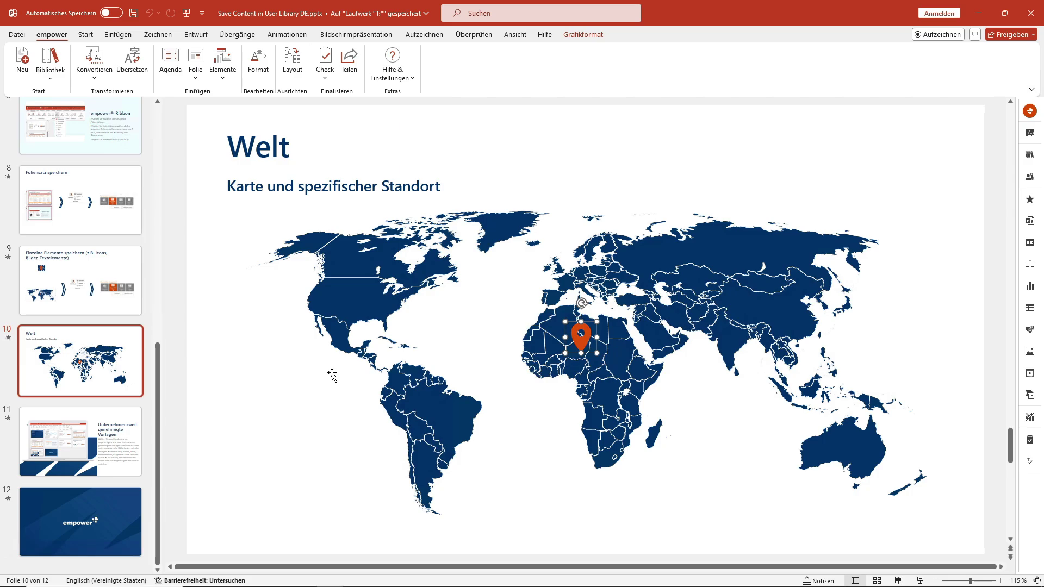
drag(158, 356, 149, 122)
Jump back to slide 1, the 'Inhalte in die Bibliothek speichern' title slide.
scroll(106, 124, up, 2)
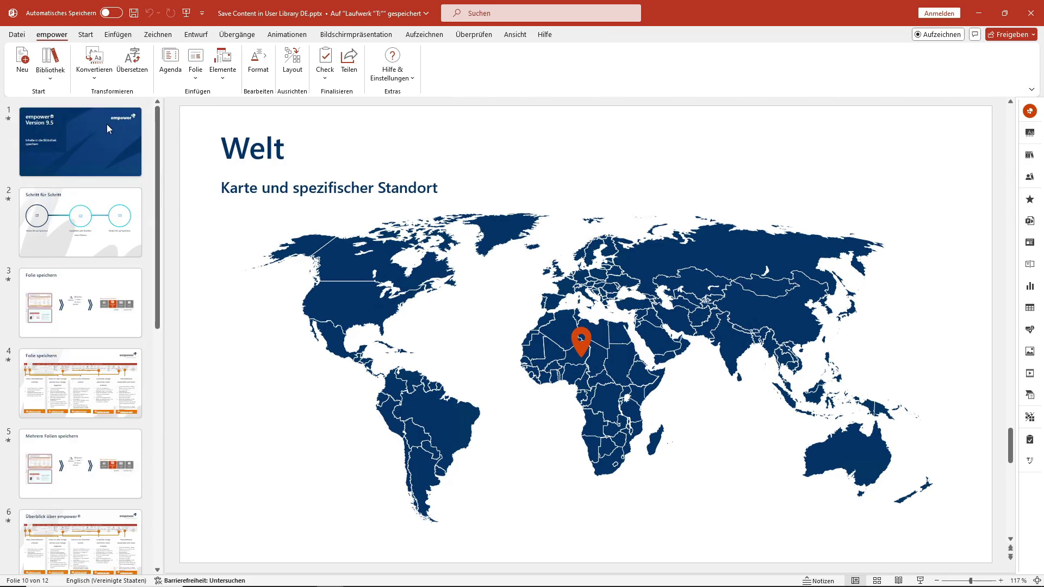
click(100, 132)
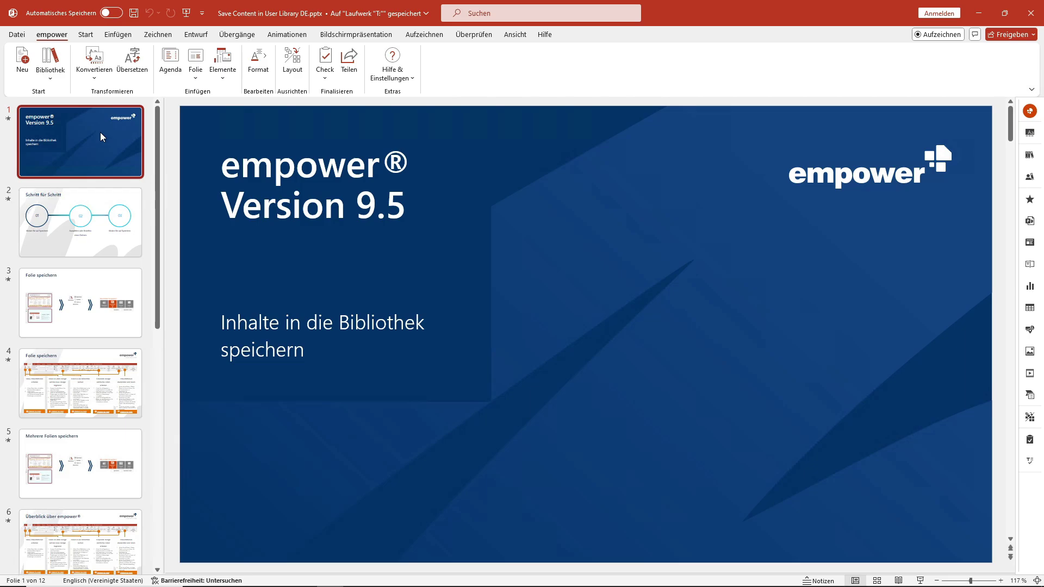